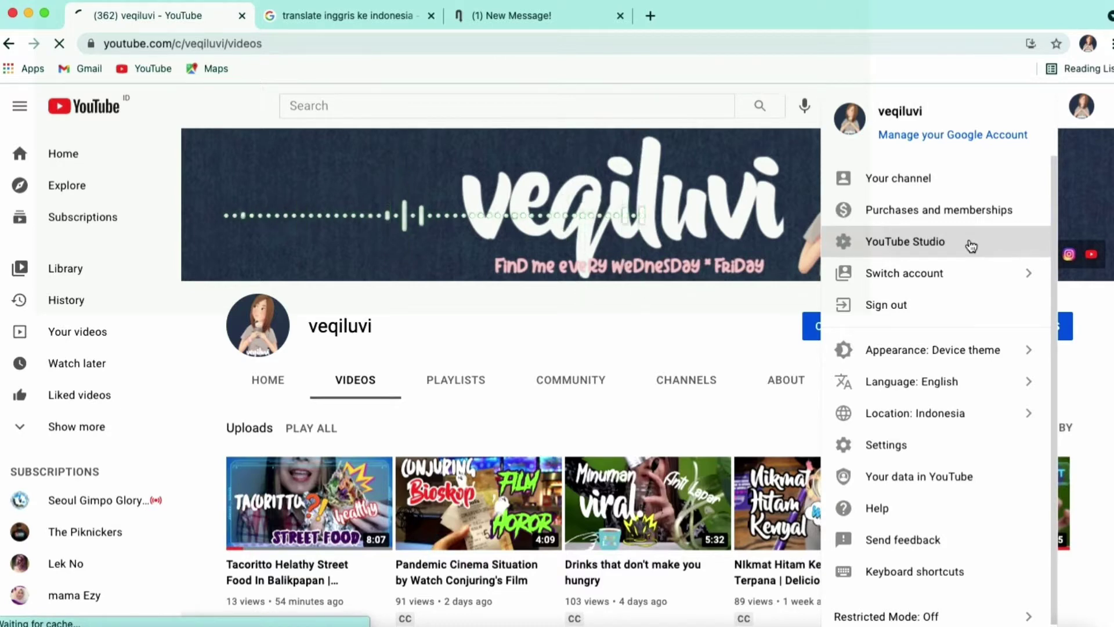
Open the subtitles of the "Idul Fitri Anak Rantau di Balikpapan" video from the channel's subtitles list in a new browser tab
left_click(71, 509)
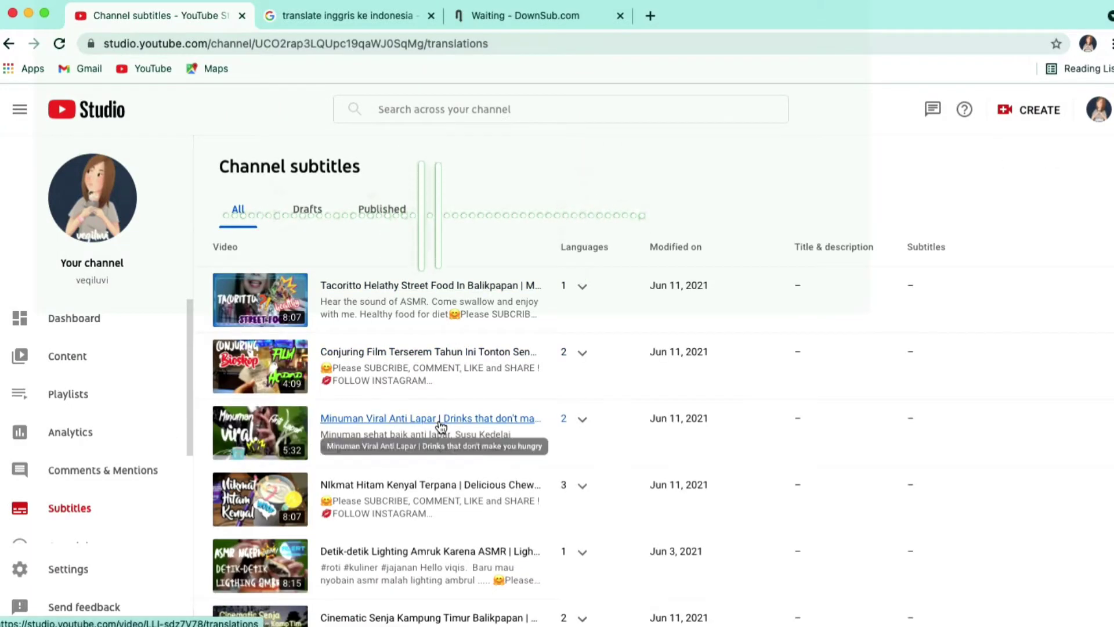
scroll(441, 427, "down", 6)
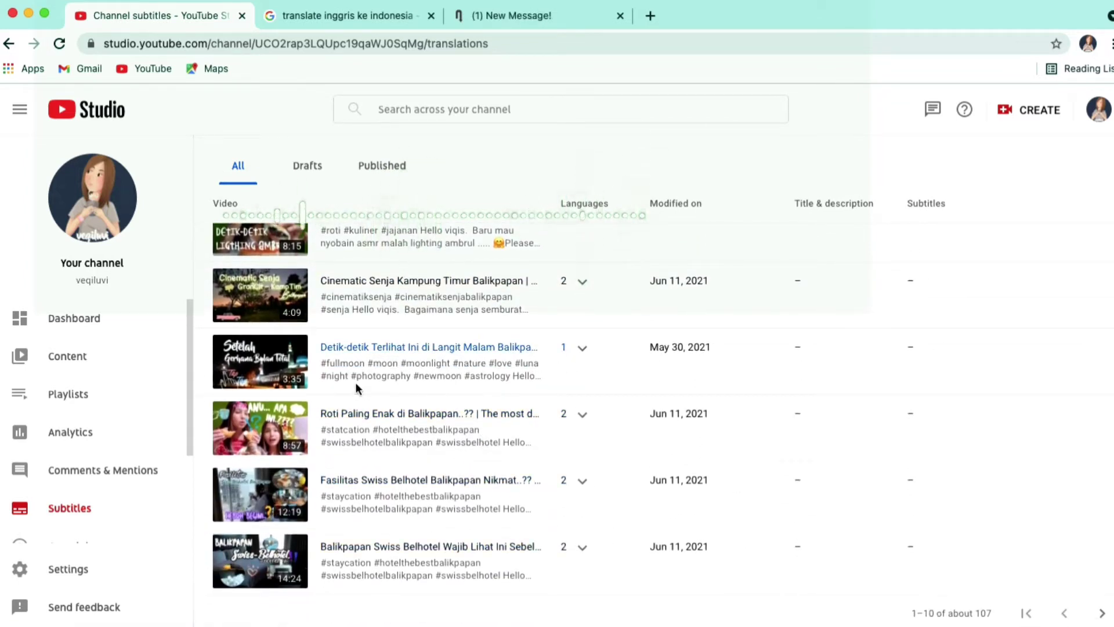
left_click(1103, 614)
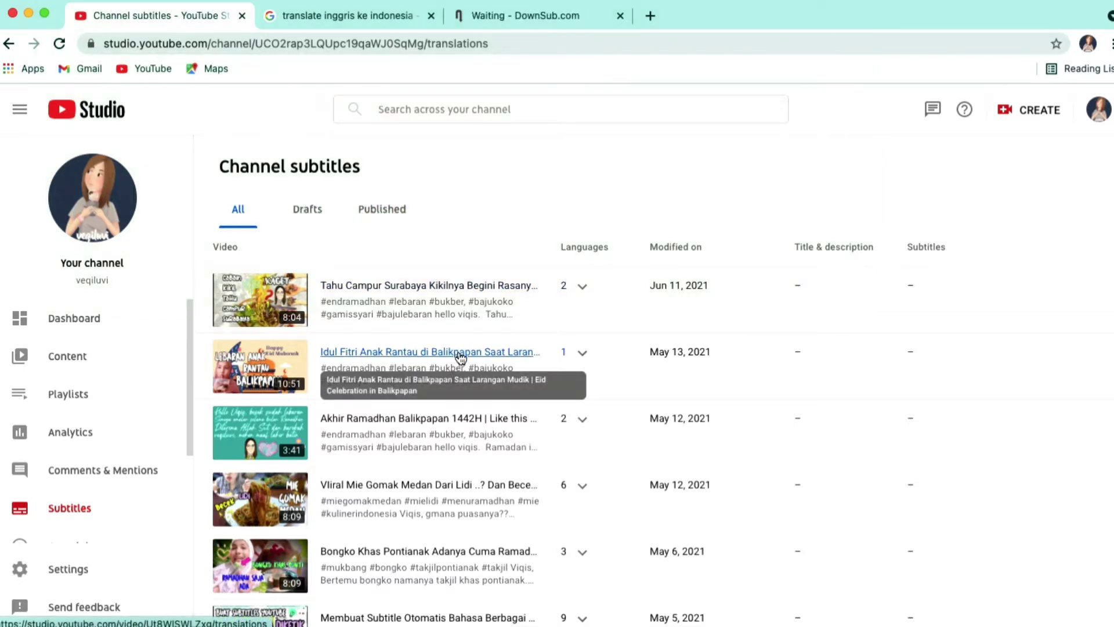
right_click(420, 352)
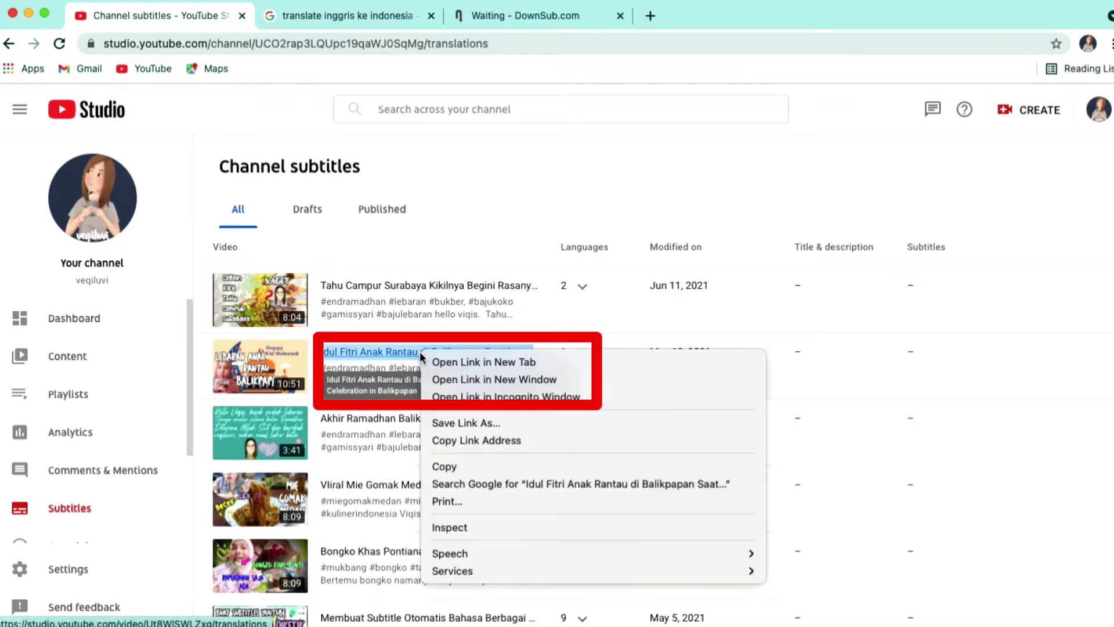
left_click(475, 361)
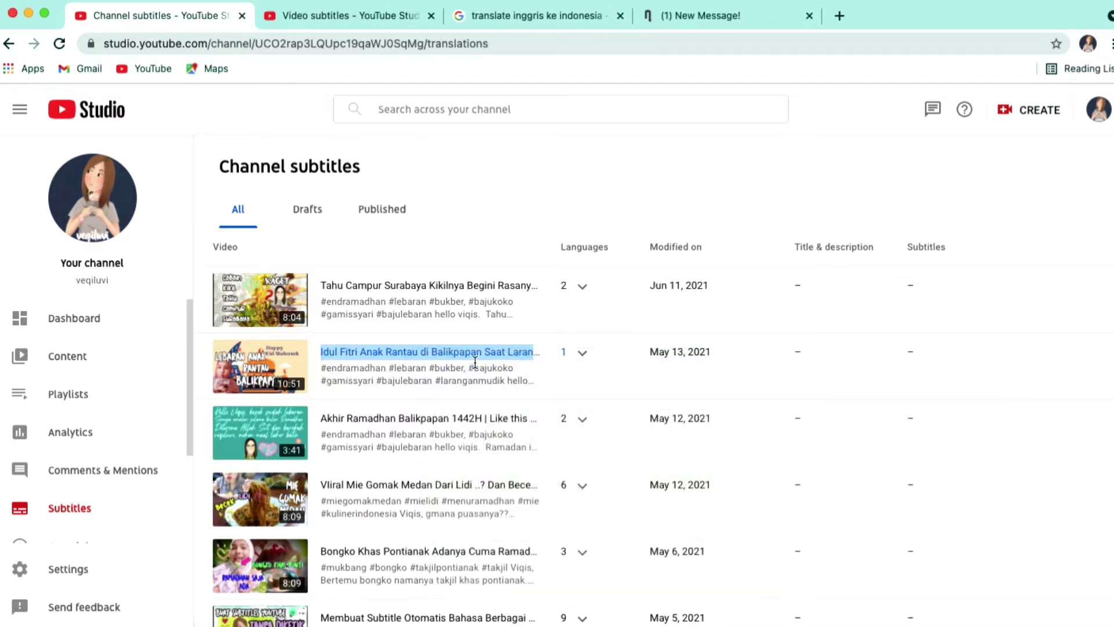
left_click(352, 17)
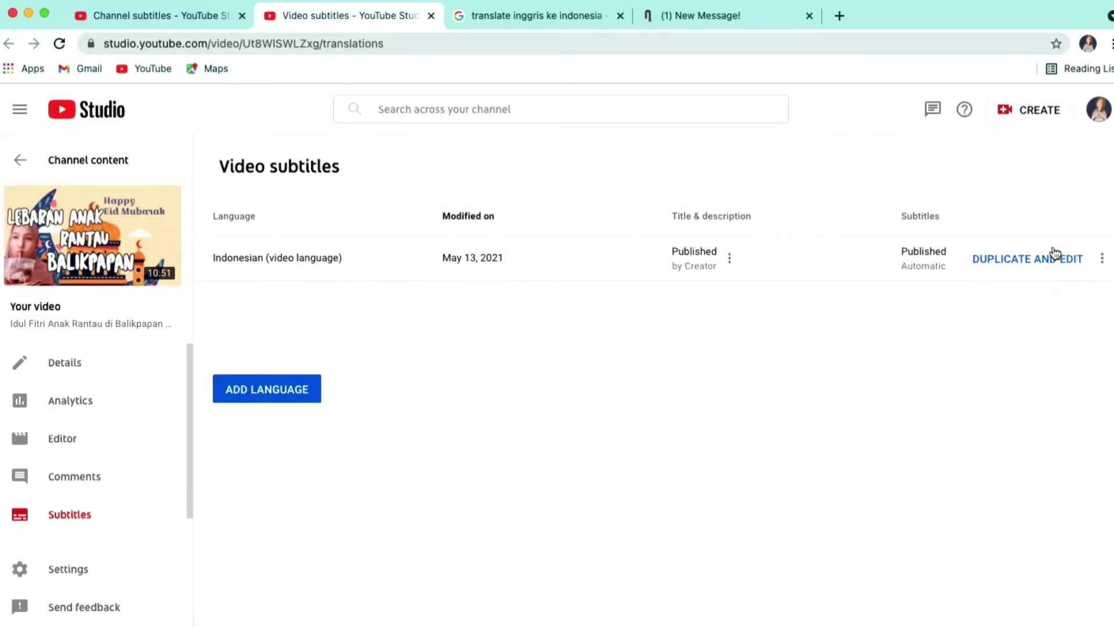
Duplicate the automatic Indonesian subtitles over the existing draft and publish them
left_click(1016, 261)
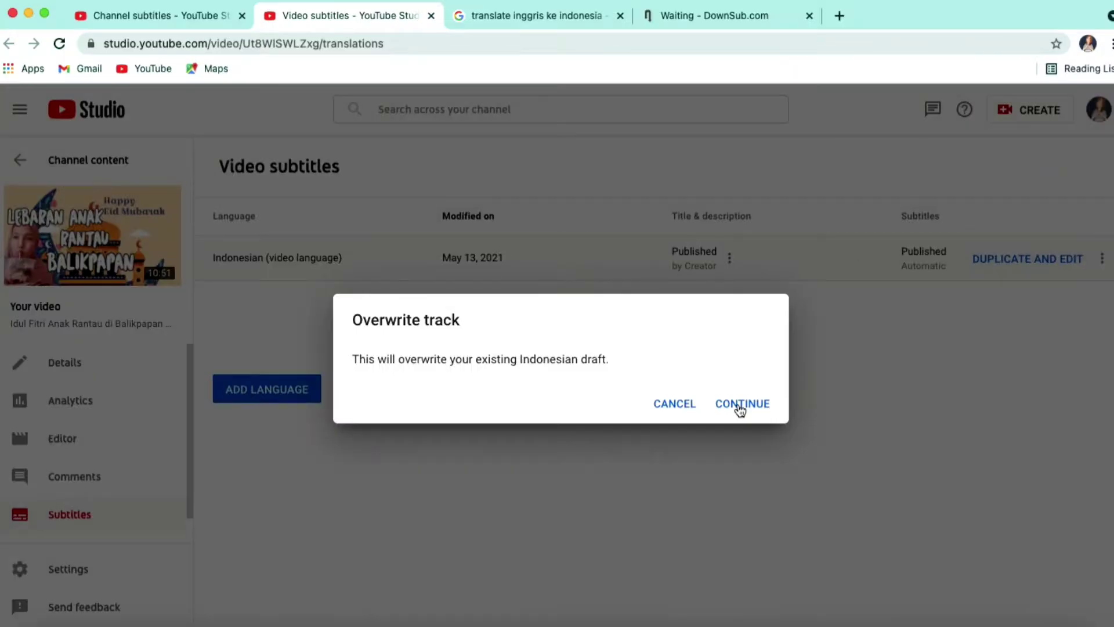
left_click(741, 404)
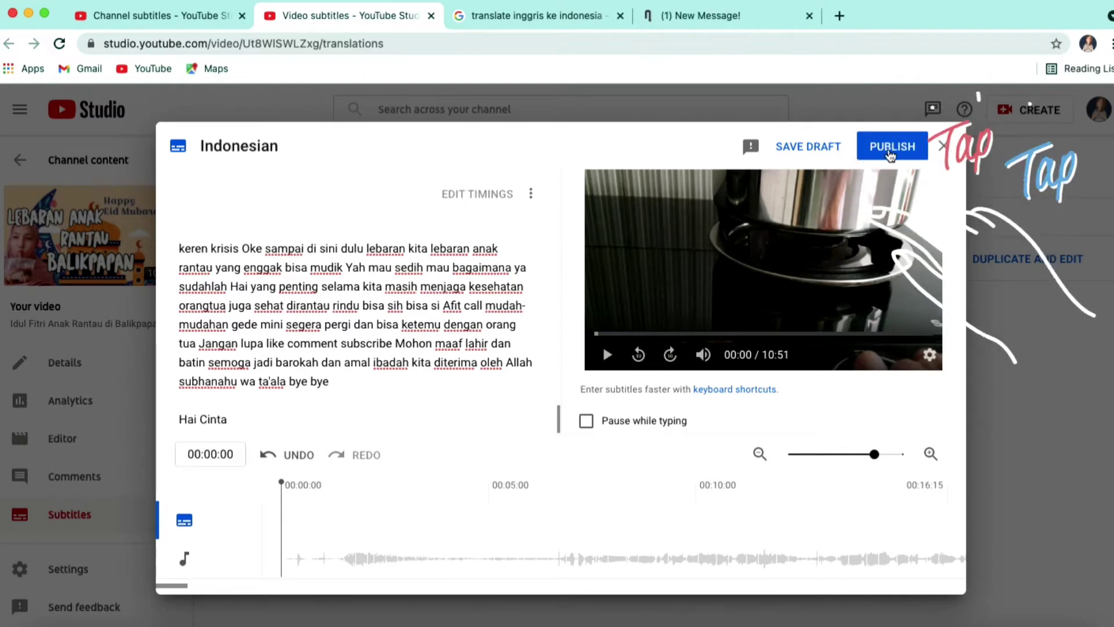
left_click(891, 148)
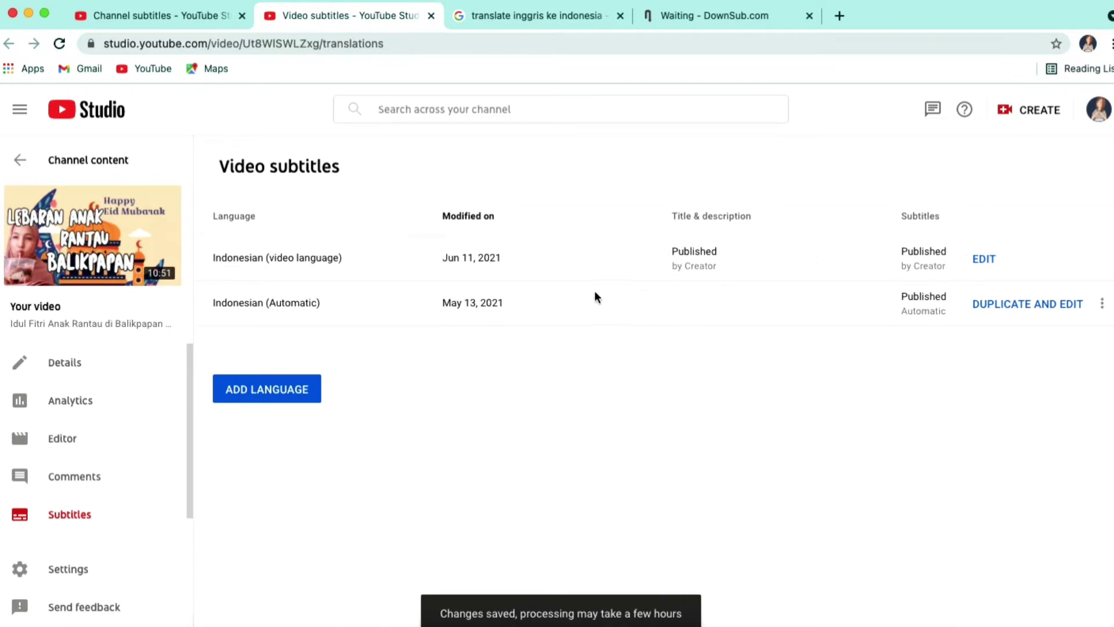
Open the published Indonesian subtitles for editing and skim through the timed captions
left_click(985, 260)
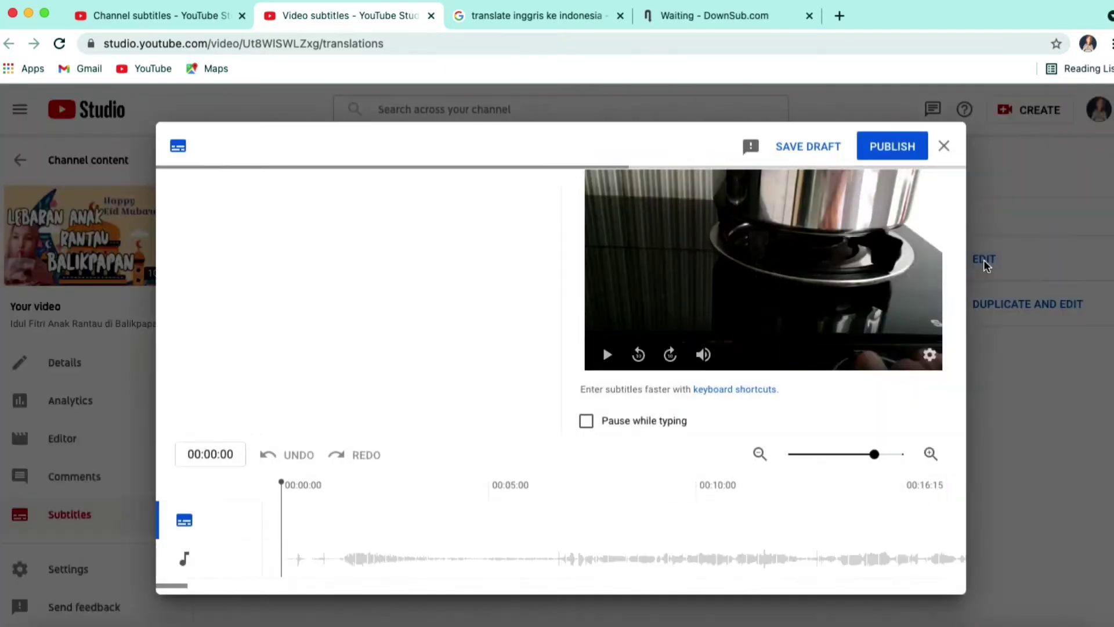
mouse_move(374, 272)
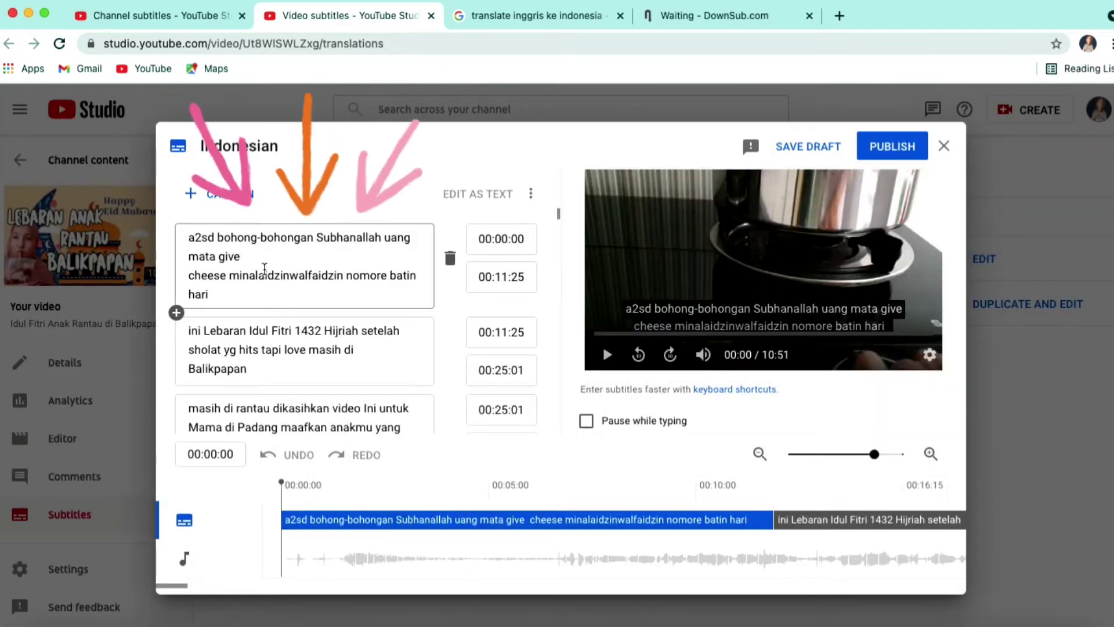
scroll(374, 273, "down", 15)
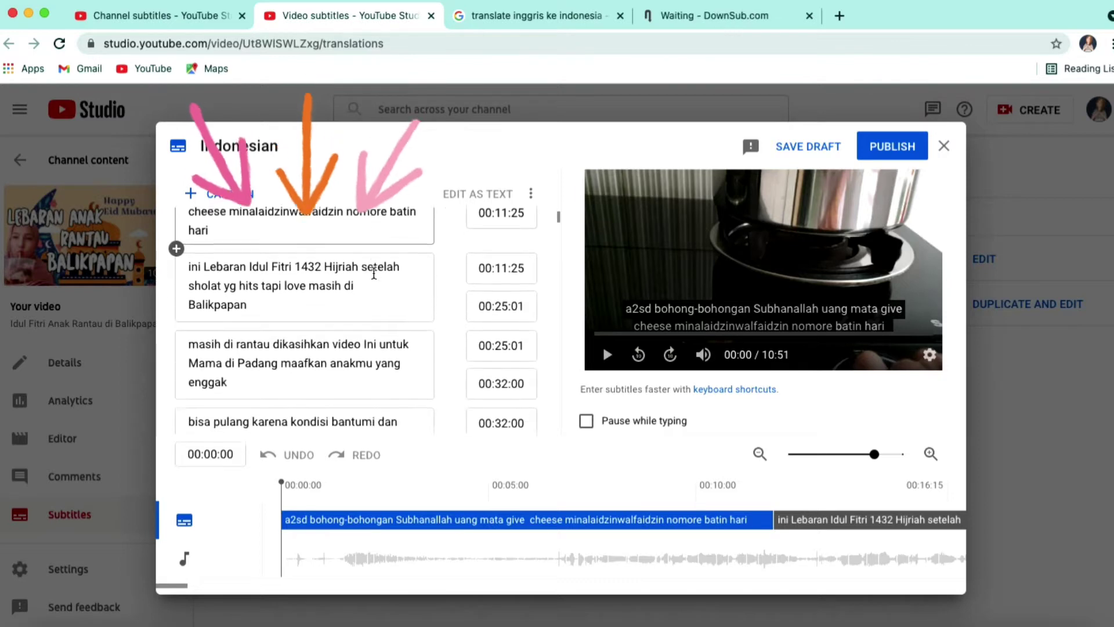
scroll(374, 275, "down", 20)
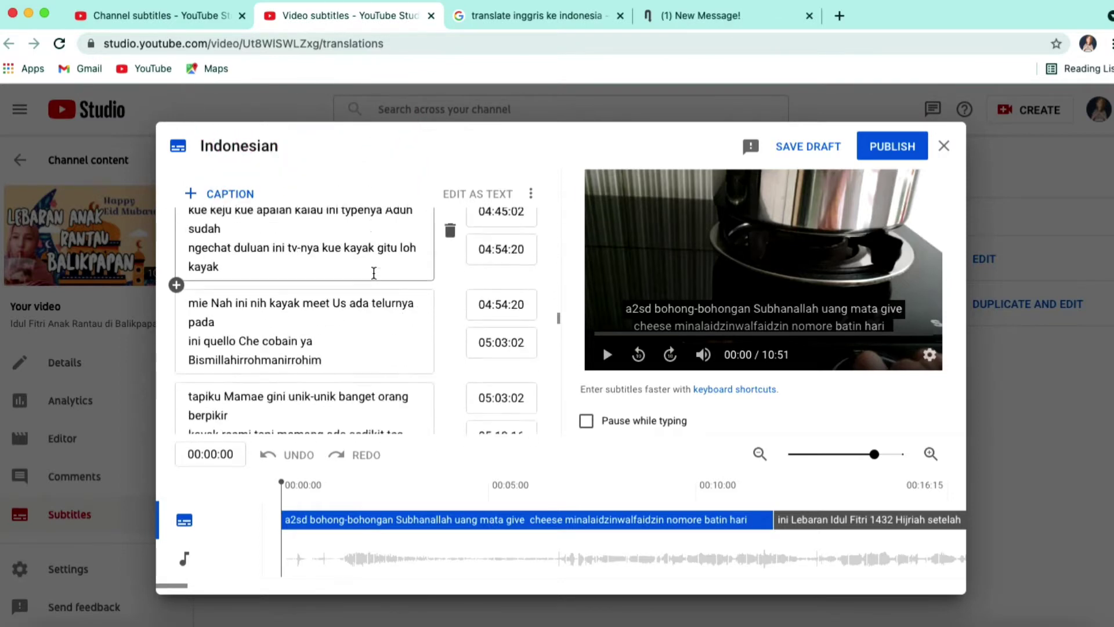
scroll(373, 273, "up", 20)
Play back the opening and replace the first caption with "Selamat Pagi Viqis, MinalAizin Walfaizin Mohon Maaf lahir Batin. Pagi"
left_click(374, 273)
left_click(607, 355)
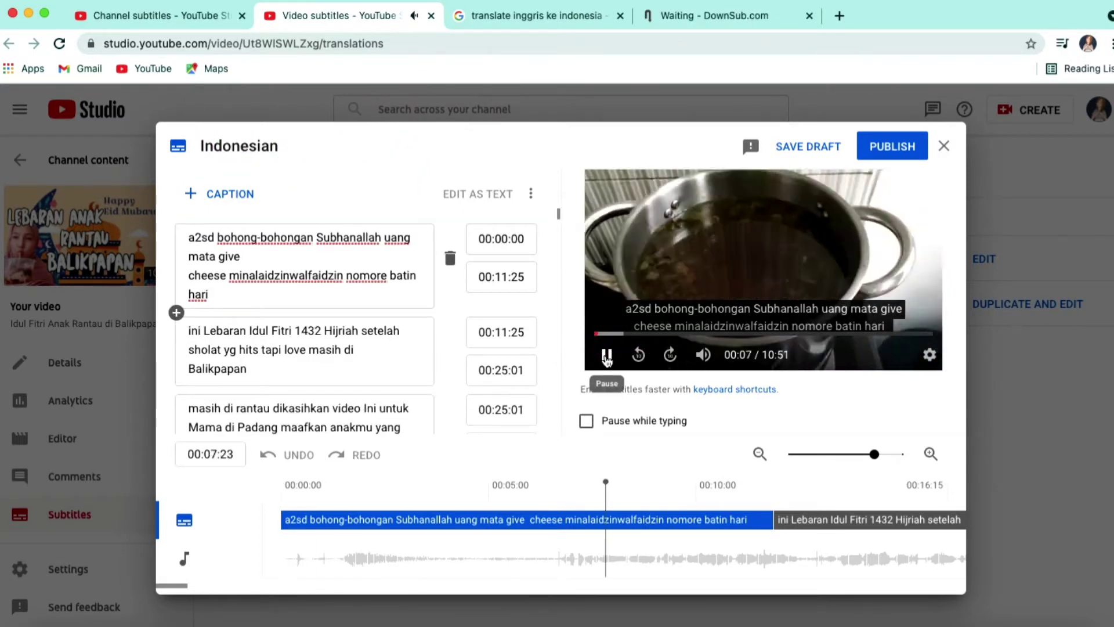
left_click(607, 354)
left_click_drag(188, 237, 220, 294)
type("Selamat Pagi Viqis, MinalAizin Walfaizin Mohon Maaf lahir Batin.")
left_click(607, 357)
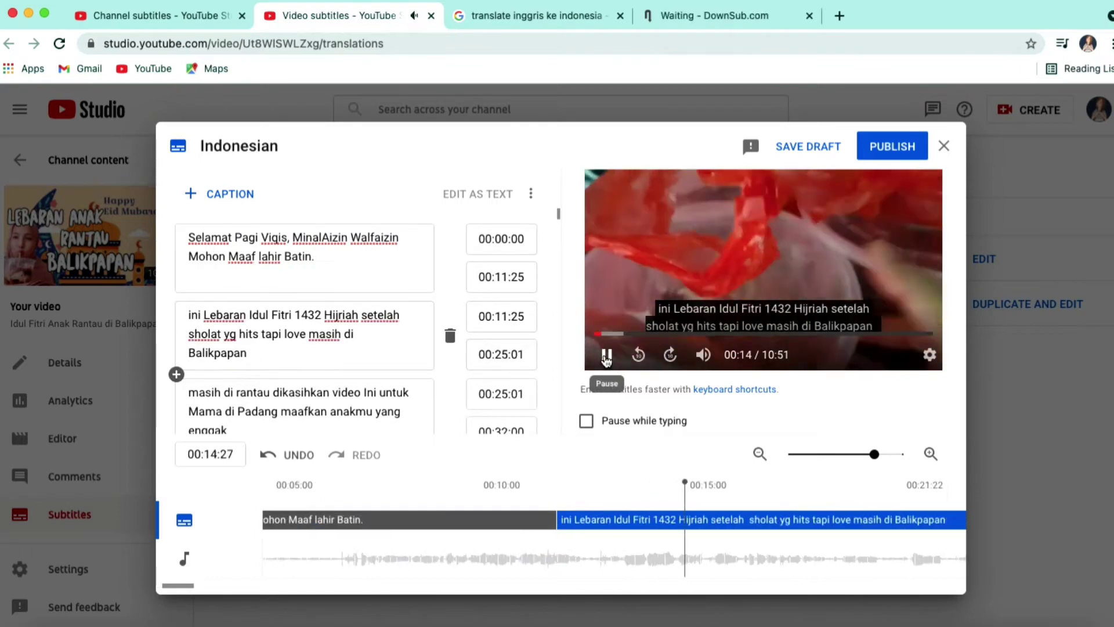
left_click(316, 256)
type("Pagi")
In the 00:11:25 caption, correct the Hijriah year to 1442 and end the text with "sholat eid, veqiluvi masih di Balikpapan..."
left_click(315, 315)
key("BackSpace")
type("4")
left_click(607, 357)
left_click(607, 360)
scroll(301, 313, "down", 2)
left_click(224, 246)
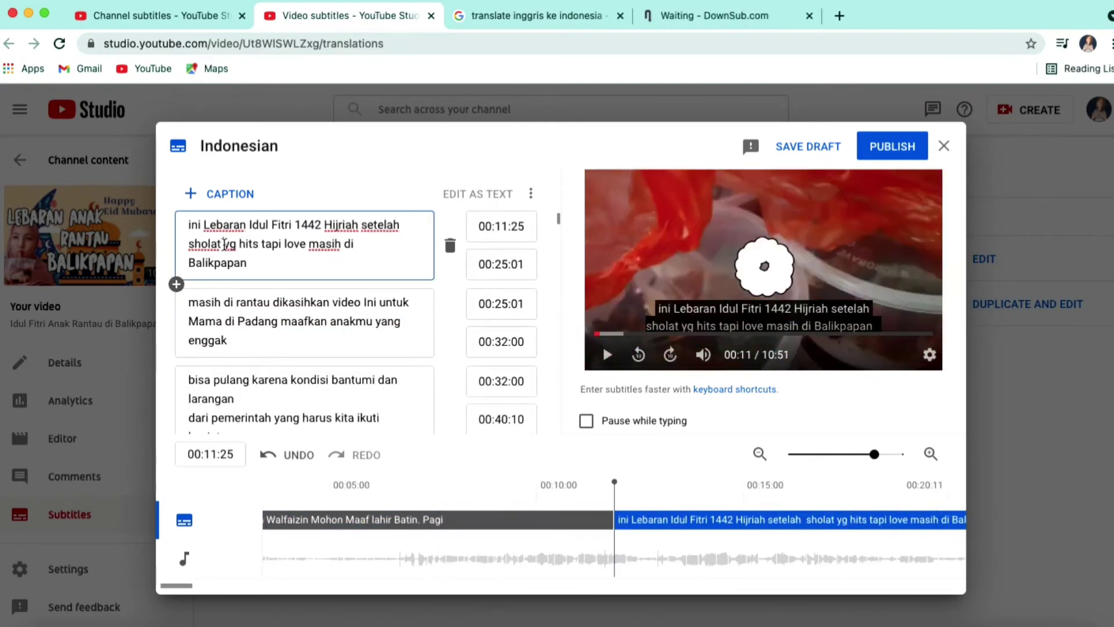
left_click_drag(224, 246, 249, 264)
type("eid, veqiluvi masih di Balikpapan...")
In the 00:25:01 caption, replace "dikasihkan" with "didedikasihkan" and "enggak" with "tidak" after listening to the video
left_click(302, 321)
left_click(607, 354)
left_click(607, 356)
double_click(302, 303)
type("didedikasihkan")
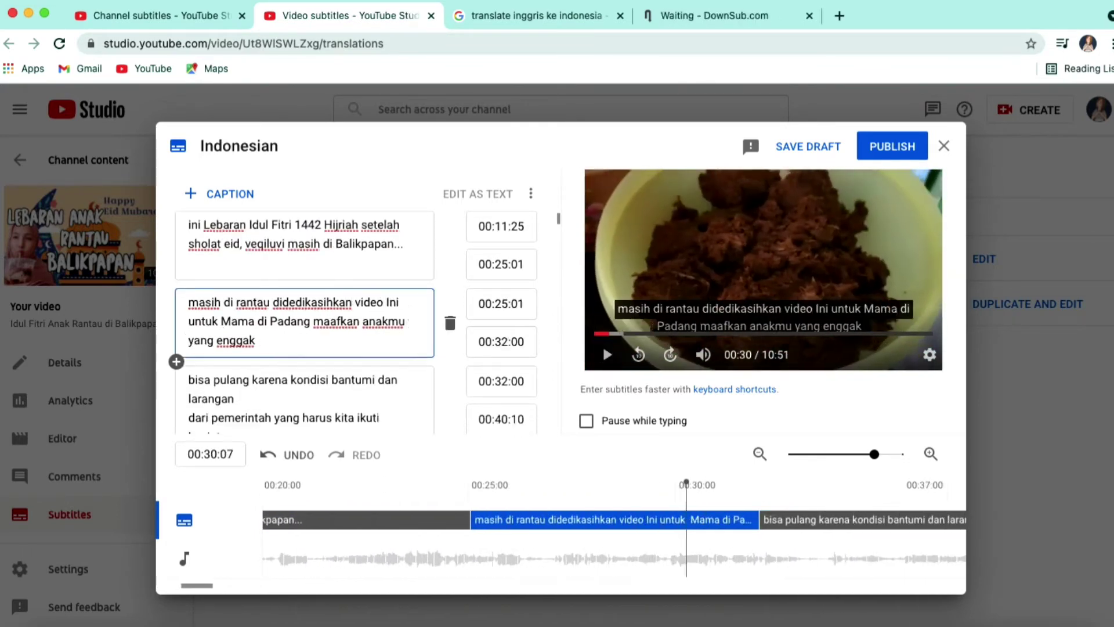
double_click(235, 340)
type("tidak")
In the 00:32:00 caption, replace "bantumi" with "pandemi", add "mudik" after "larangan", and remove the surplus line breaks
scroll(235, 340, "down", 2)
double_click(354, 326)
type("pandemi")
left_click(238, 345)
type("mudik")
scroll(237, 345, "down", 2)
left_click(188, 353)
key("BackSpace")
Replace "gue" with "kue" in the 00:40:10 caption and enter "Allahu" before "Akbar" in the 01:13:01 caption
left_click(607, 356)
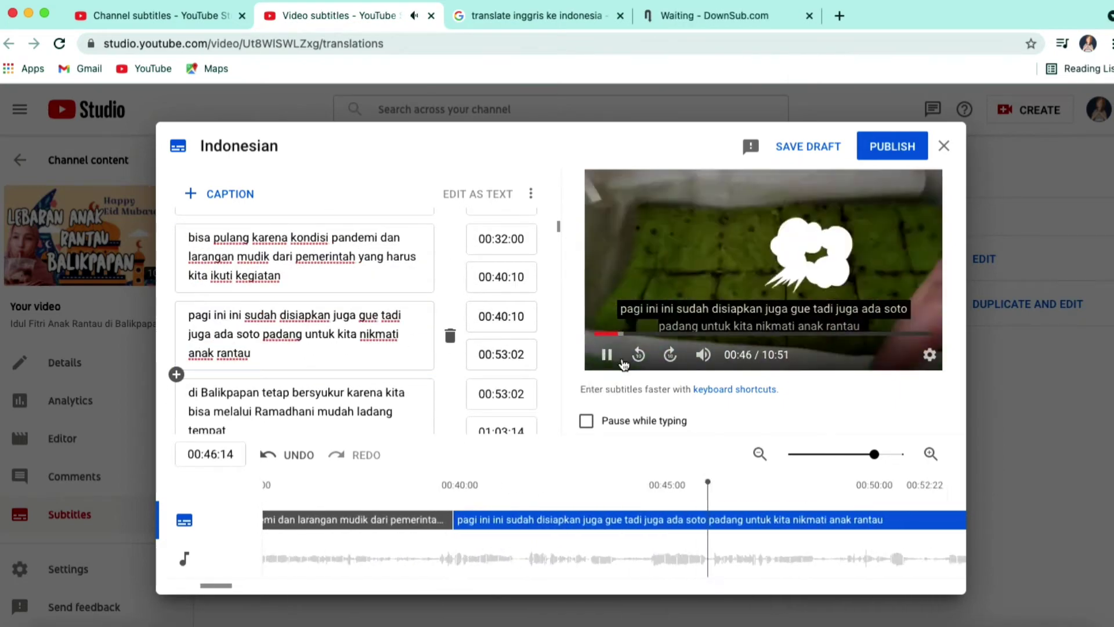
double_click(369, 316)
type("kue")
left_click(607, 355)
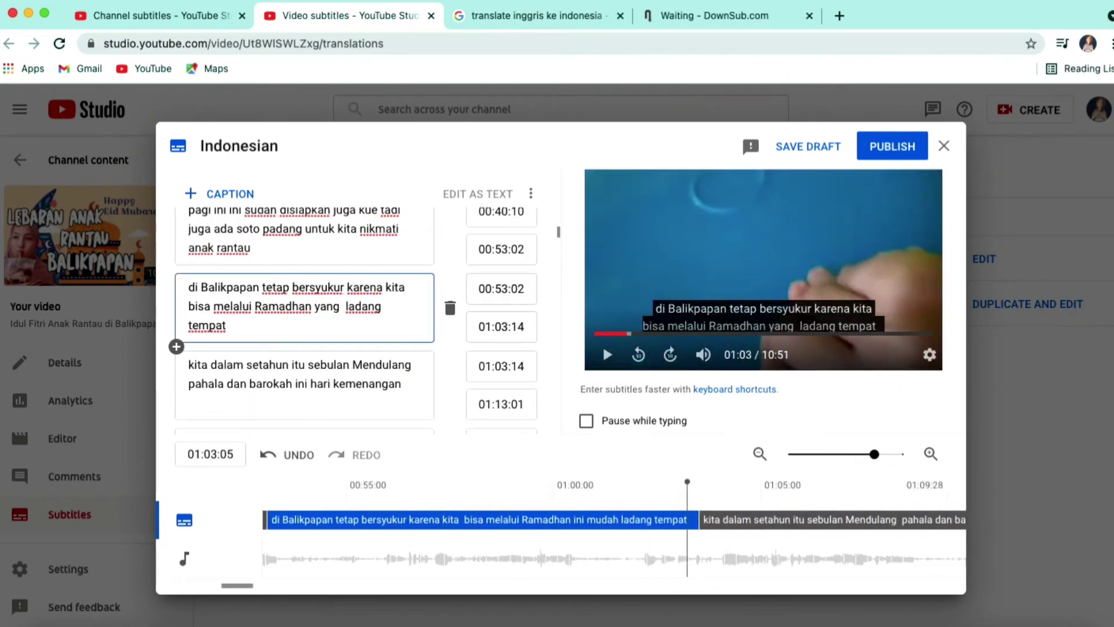
left_click_drag(189, 262, 231, 263)
type("Allahu")
Delete the misheard caption at 01:59:29 and play back the captions that follow
left_click(390, 321)
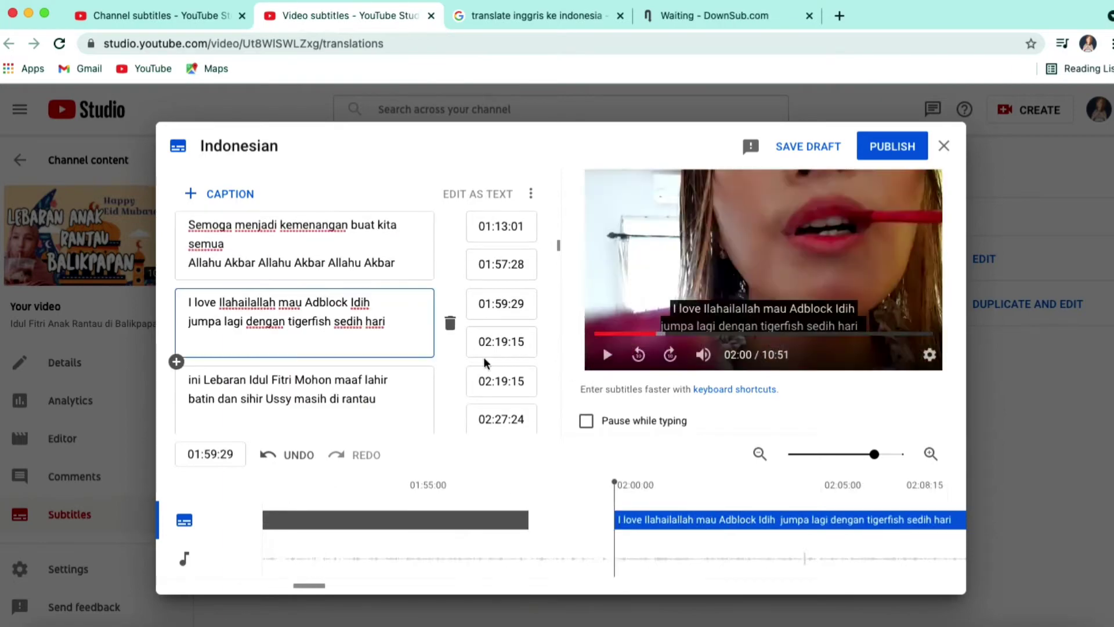
left_click(451, 323)
left_click(396, 398)
left_click(608, 354)
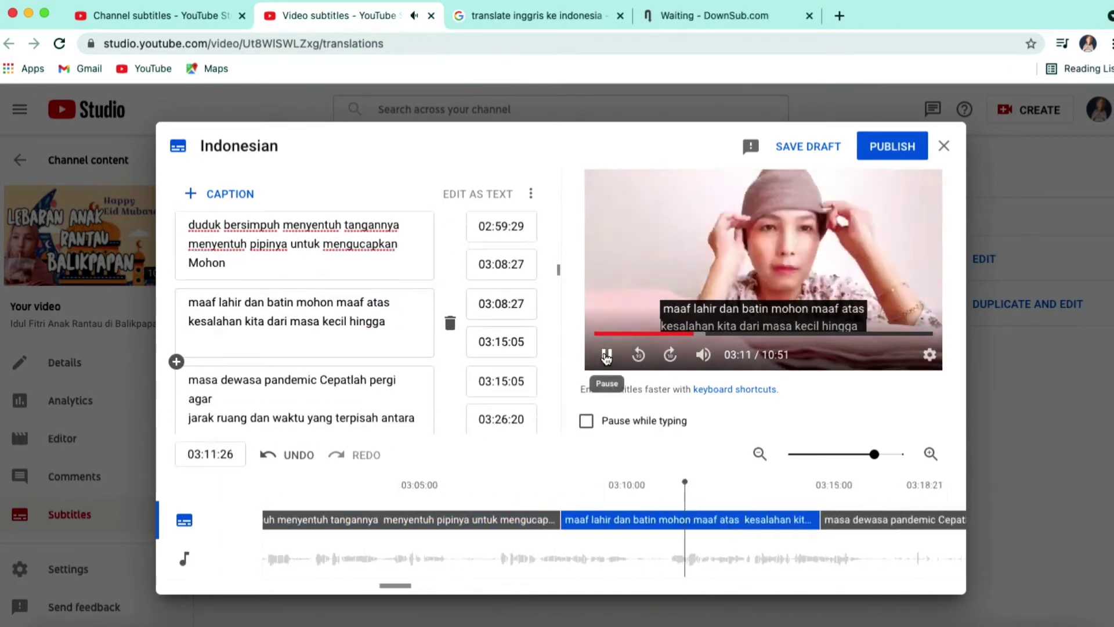
left_click(607, 354)
left_click(608, 355)
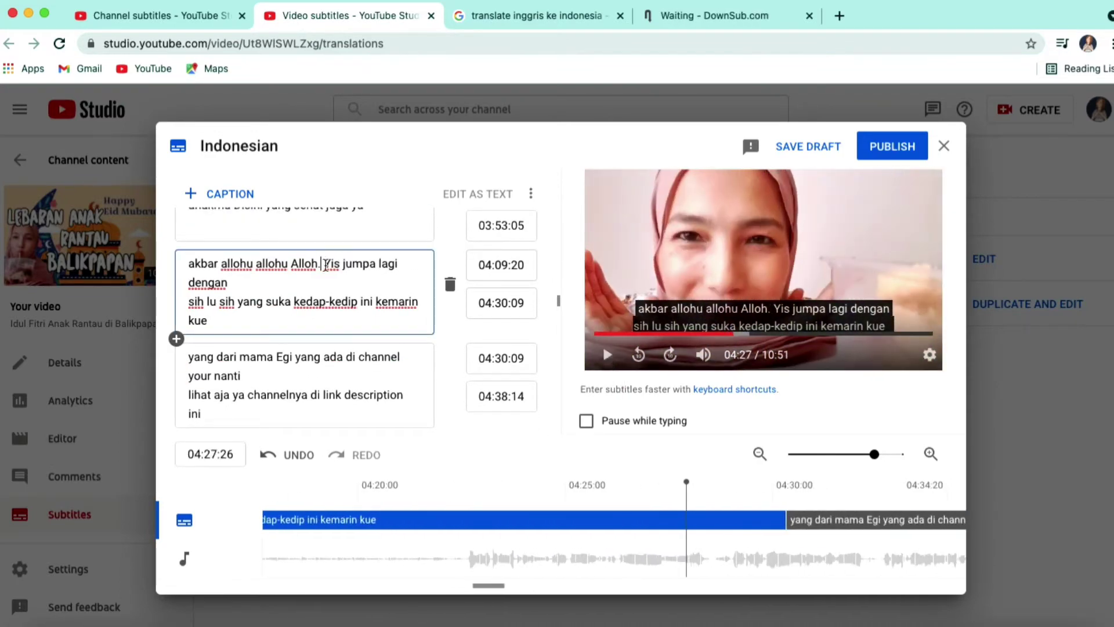
Rewrite the 04:09:20 caption after "Alloh." as "Hello viqis jumpa lagi dengan veqiluvi yang suka berkediip muaach. ini kemarin kue"
left_click_drag(325, 265, 227, 282)
type("Hello viqis jumpa lagi")
key("BackSpace")
type("uaach.")
left_click_drag(188, 321, 360, 323)
key("BackSpace")
key("BackSpace")
key("shift+space")
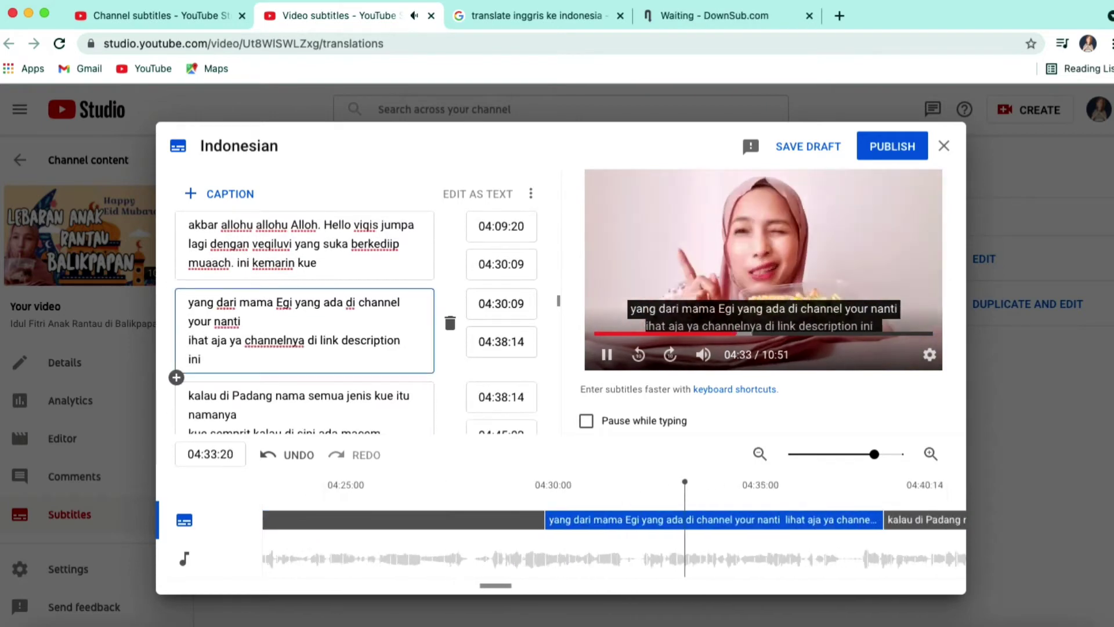
Remove the line breaks that split the 04:30:09 caption and the captions just after it
double_click(194, 341)
left_click(188, 356)
key("BackSpace")
left_click(189, 317)
key("BackSpace")
In the 04:45:02 caption, replace "ngechat" with "ngeces" and delete the misheard words "ini tv-nya"
left_click_drag(266, 244, 223, 244)
type("ngeces duluan ini tv-nya kue kayak gitu loh kayak")
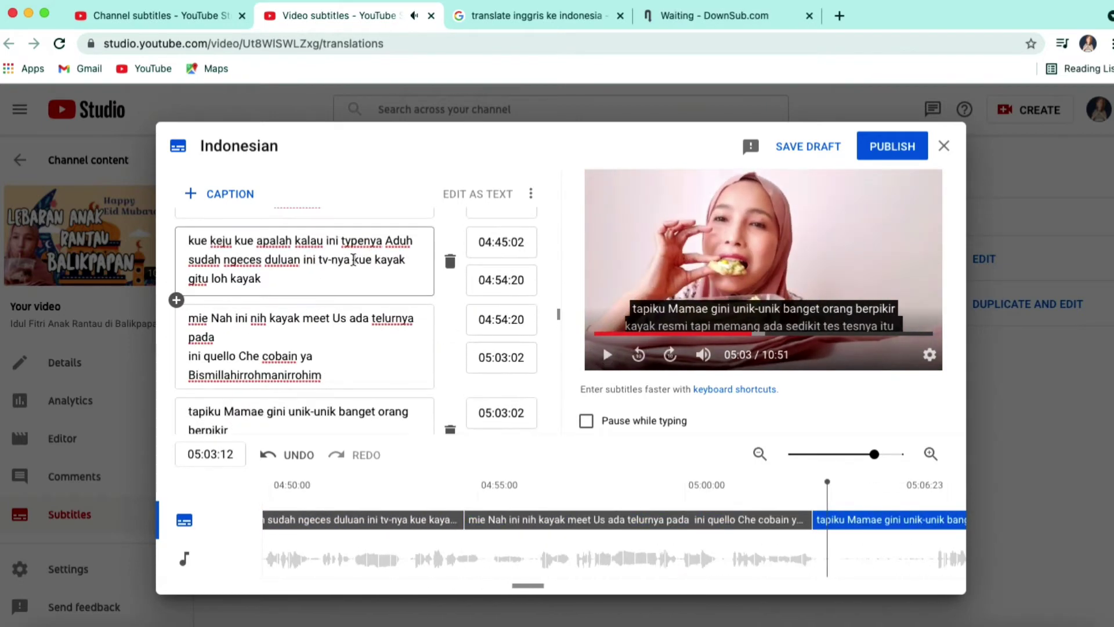
key("BackSpace")
left_click_drag(350, 259, 303, 250)
key("BackSpace")
Correct the start of the 05:03:02 caption to "tapi kue" and join its split lines
key("BackSpace")
left_click(222, 327)
type("e")
left_click(208, 268)
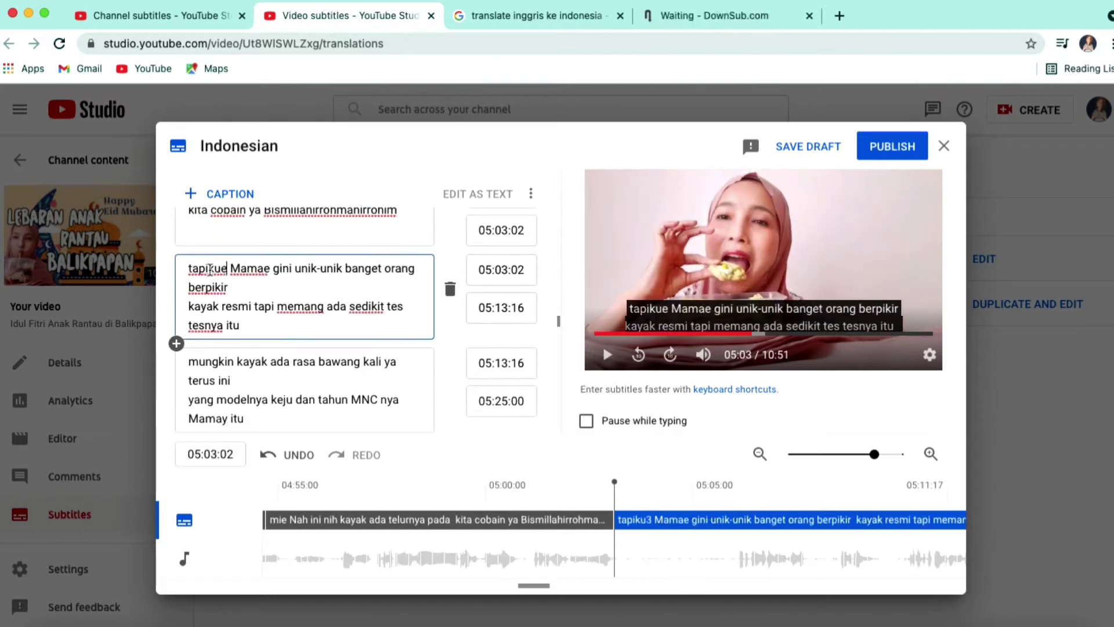
left_click(188, 306)
key("BackSpace")
key("super+shift+5")
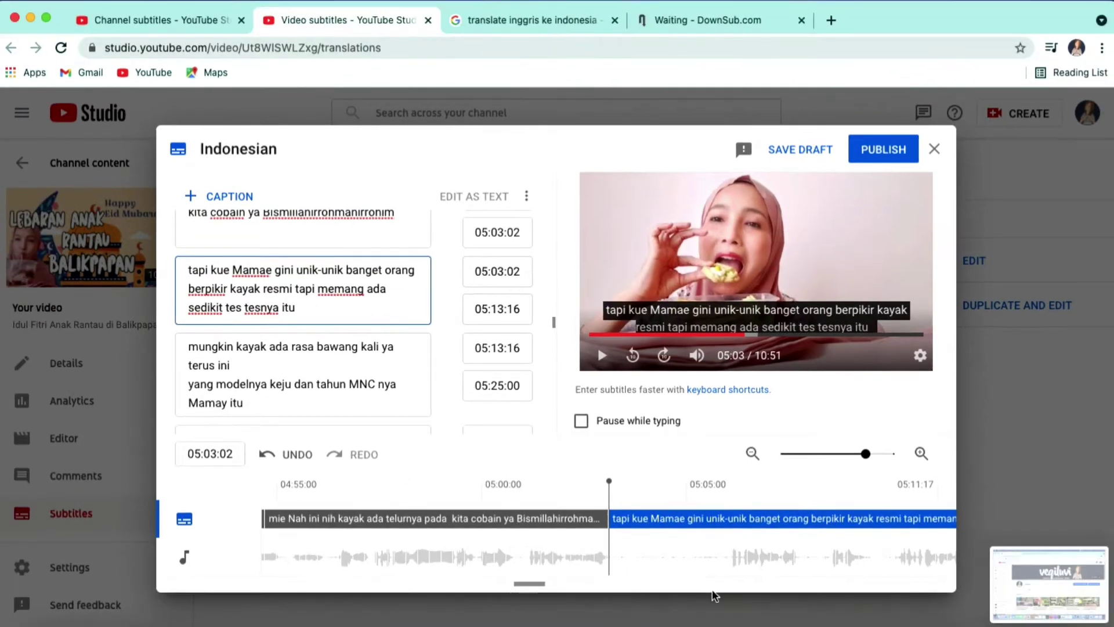
Revise the 05:03:02 caption to "tapi kue Mama ezy ini unik-unik banget orang berpikir kayak mie tapi memang ada sedikit tastenya itu"
left_click(607, 355)
left_click(602, 356)
left_click(282, 255)
key("BackSpace")
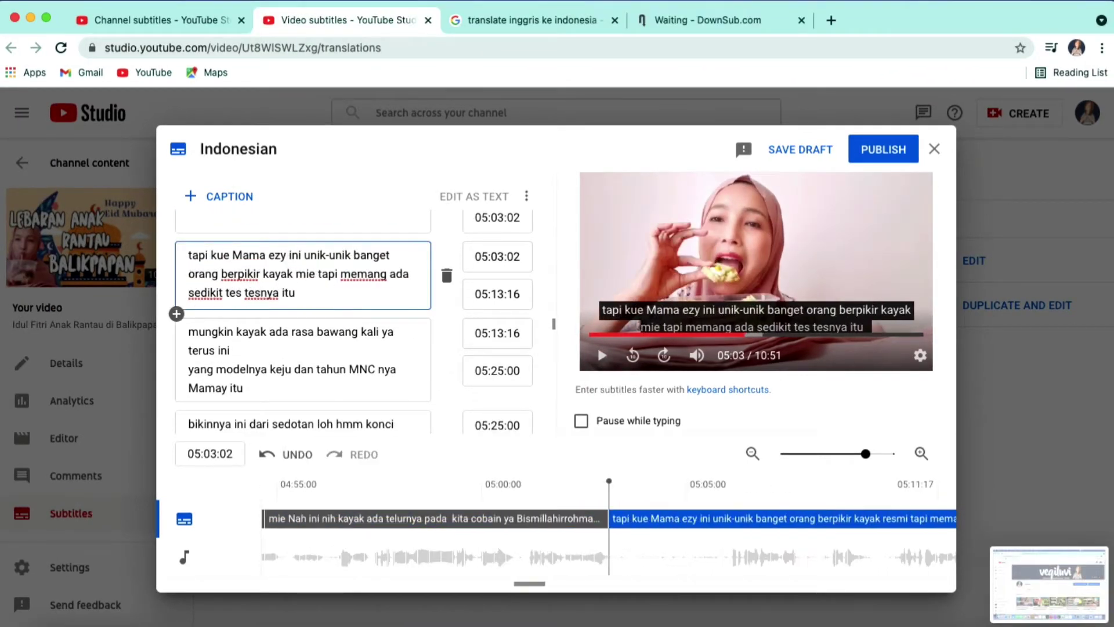
type("nya itu")
Join the lines of the 05:13:16 caption and change its ending to "tahu gak amazingnya itu mama ezy"
left_click(189, 369)
key("BackSpace")
left_click(602, 355)
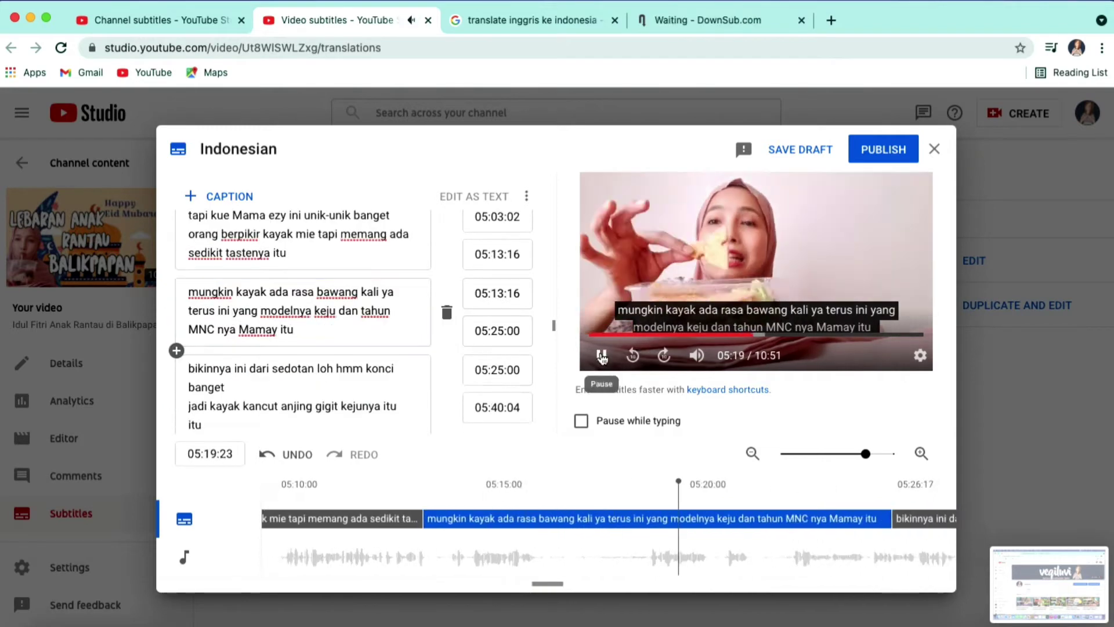
left_click(602, 355)
left_click_drag(387, 247, 294, 265)
type("gak amazingnya itu mama ezy")
Correct the 05:25:00 caption to "bikinnya ini dari sedotan loh hmm crunchy banget jadi kayak crunchy gigit kejunya itu itu"
left_click(395, 303)
key("BackSpace")
key("BackSpace")
key("BackSpace")
key("BackSpace")
key("BackSpace")
type("crunchy")
left_click(188, 341)
key("BackSpace")
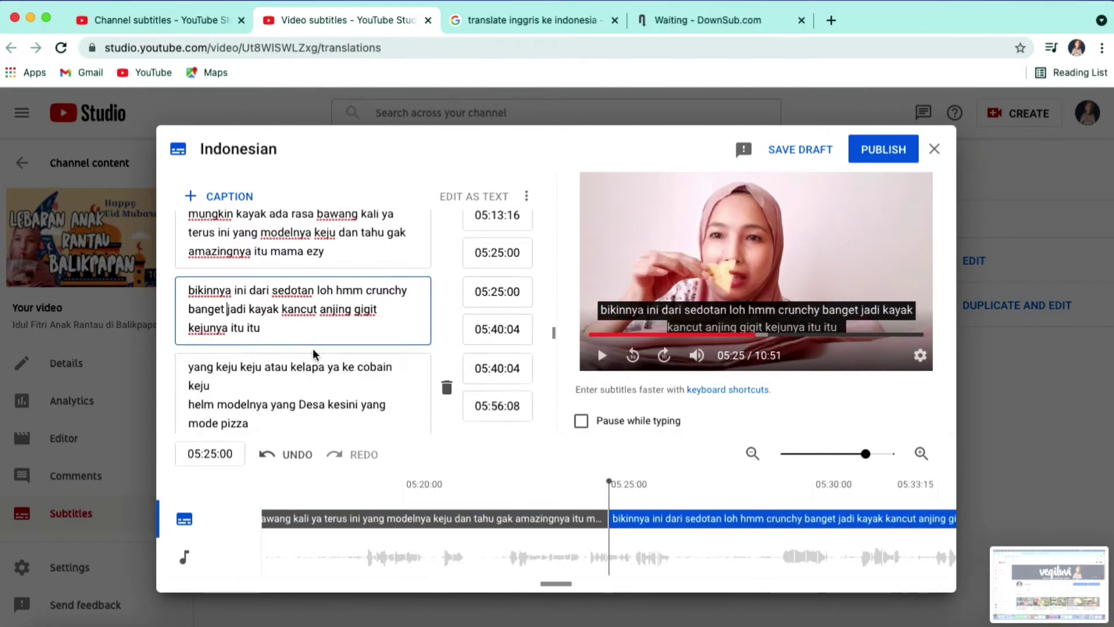
left_click(602, 357)
left_click(602, 356)
left_click_drag(281, 308, 351, 309)
type("crunchy")
Change the 05:40:04 caption's ending after "cobain keju" to "! tapi modelnya yang biasa, trus ini yang model pizza"
left_click(193, 404)
key("BackSpace")
key("BackSpace")
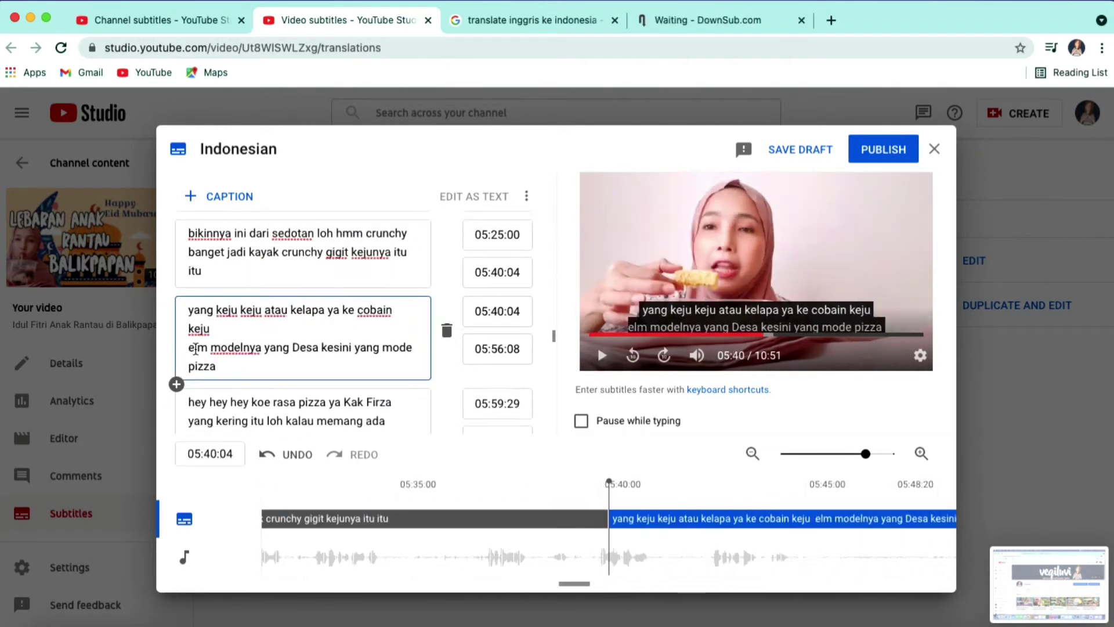
left_click(602, 356)
left_click(601, 355)
left_click(212, 328)
type("!")
left_click_drag(219, 328, 351, 328)
type("tapi modelnya yang biasa, trus ini")
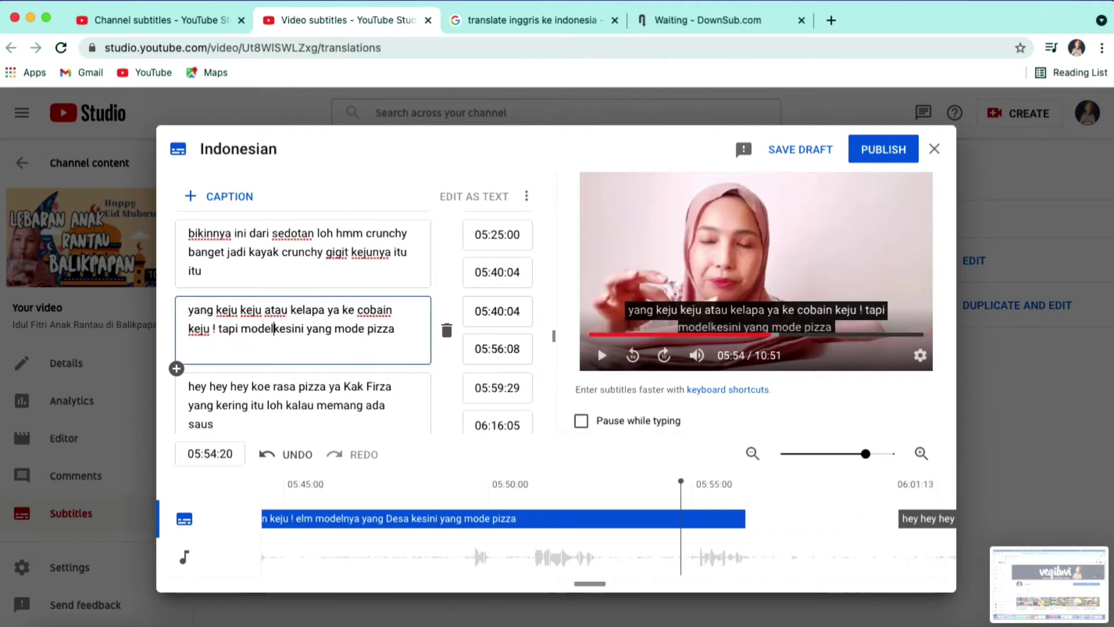
left_click_drag(203, 347, 291, 347)
type("yang model")
Listen to the 05:59:29 caption and replace its opening words with "hmmm kok kayak"
left_click(388, 278)
left_click(601, 355)
left_click(601, 355)
left_click_drag(188, 260, 271, 259)
type("hmmm kok kayak")
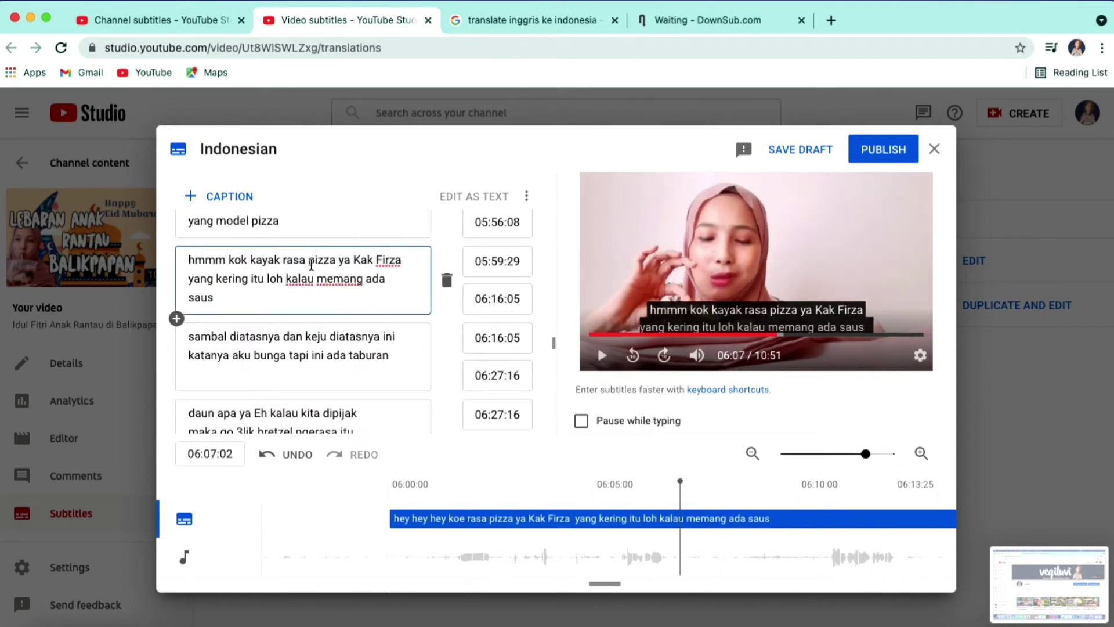
Add "?? Kayak rasa pizza" and "! karena" to the 05:59:29 caption in place of the misheard words, and remove its line break
left_click(603, 356)
left_click(603, 356)
left_click(343, 259)
type("??")
type("Kayak rasa pizza")
mouse_move(412, 259)
left_mouse_down()
mouse_move(365, 260)
mouse_move(389, 254)
left_mouse_up()
left_click(186, 295)
key("BackSpace")
left_click(373, 234)
key("BackSpace")
key("BackSpace")
key("BackSpace")
key("BackSpace")
key("BackSpace")
key("BackSpace")
key("BackSpace")
type("! karena")
Extend the 06:16:05 caption with "dan keju diatasnya. Ini katanya kue bunga., Tapi ini ada taburan daun" after its first "keju diatasnya"
scroll(347, 322, "down", 3)
left_click(348, 244)
left_click(602, 356)
left_click(602, 356)
type("dan keju diatasnya")
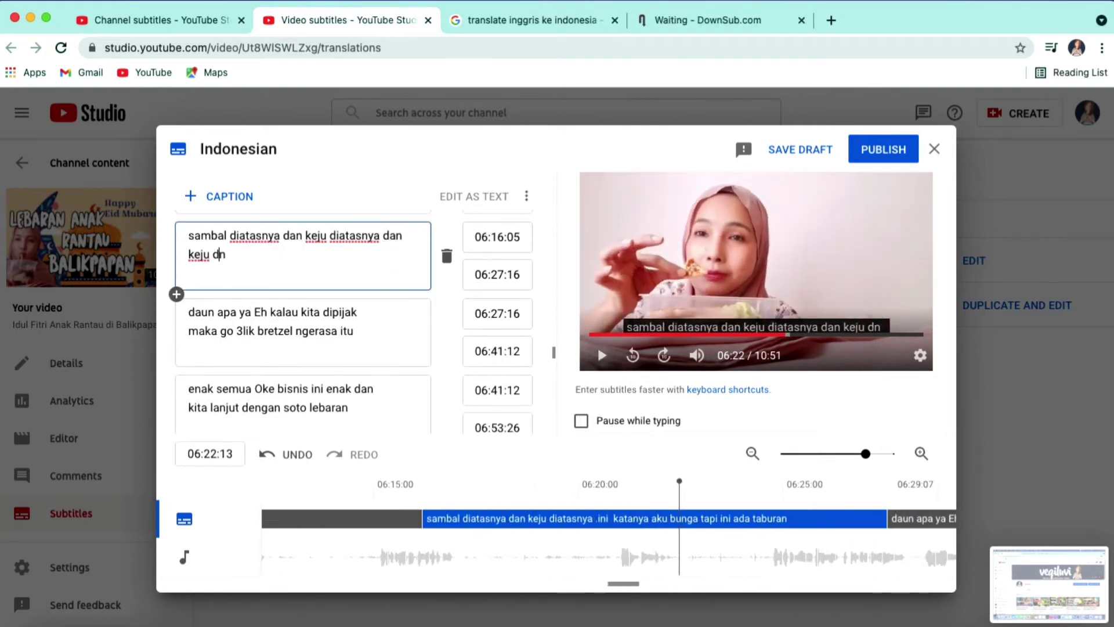
left_click(602, 356)
left_click(264, 254)
type(". Ini katanya kue bunga., Tapi ini ada taburan daun")
Listen on and change the 06:27:16 caption to "daun apa ya ??Eh Kalau kita di Pizza makan roti garlic breadnya itu ...nah rasa itu"
left_click(602, 355)
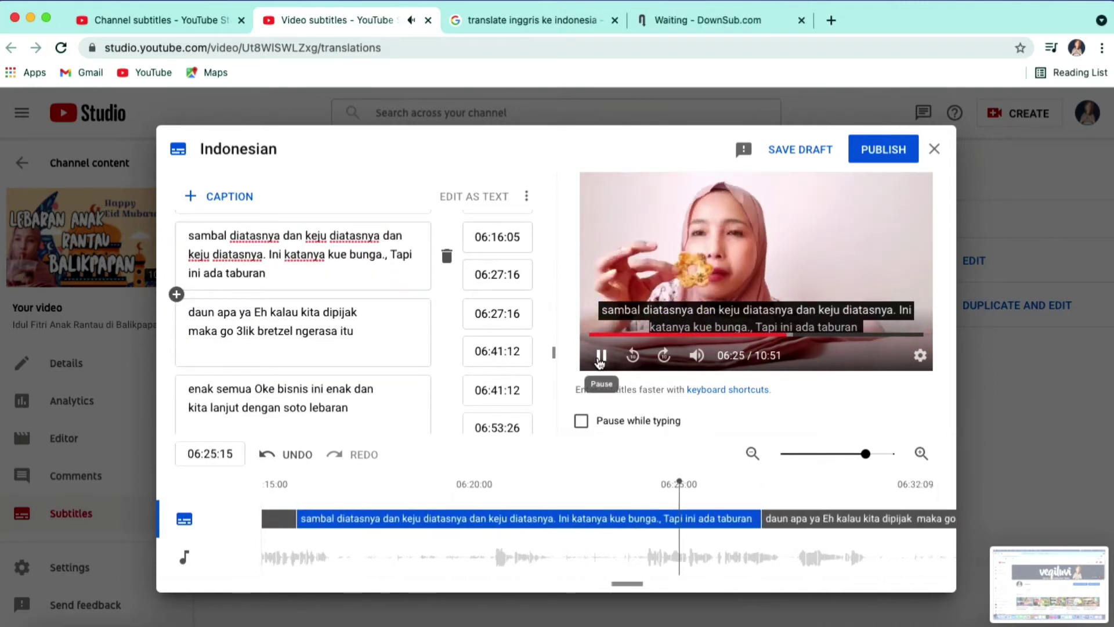
left_click(381, 331)
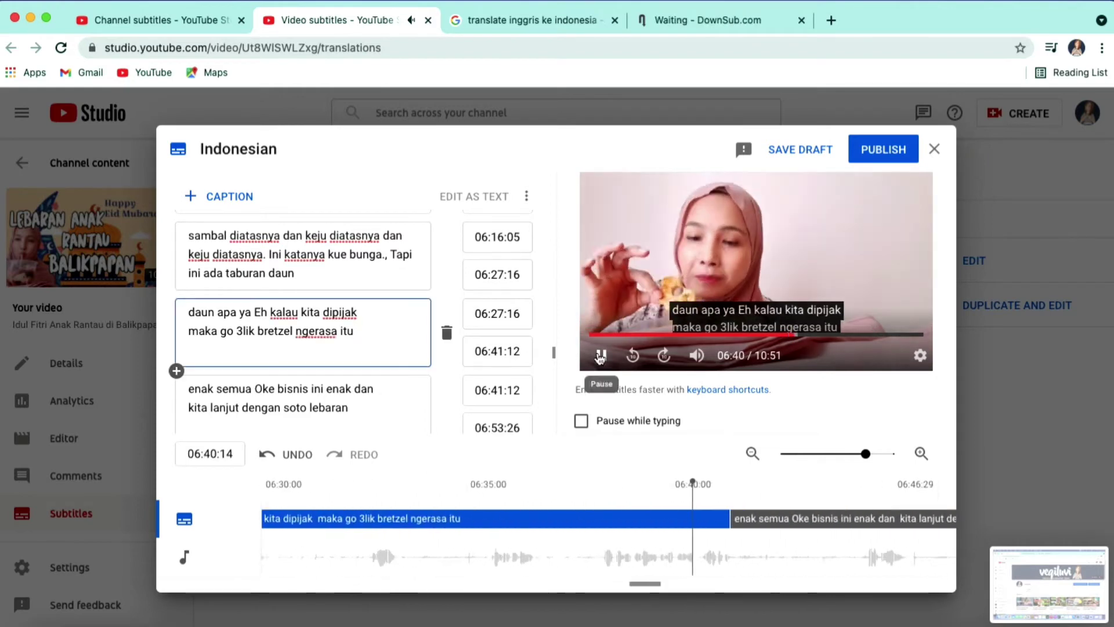
left_click(602, 356)
left_click(254, 312)
type("??")
key("ctrl+super+space")
left_click_drag(282, 312, 365, 331)
type("Kalau kita di Pizza makan roti garlic breadnya itu ...nah rasa itu")
key("shift+space")
In the 06:41:12 caption, add a period after "enak semua", replace "Oke bisnis" with "ok viqis", and resume playback
left_click(254, 303)
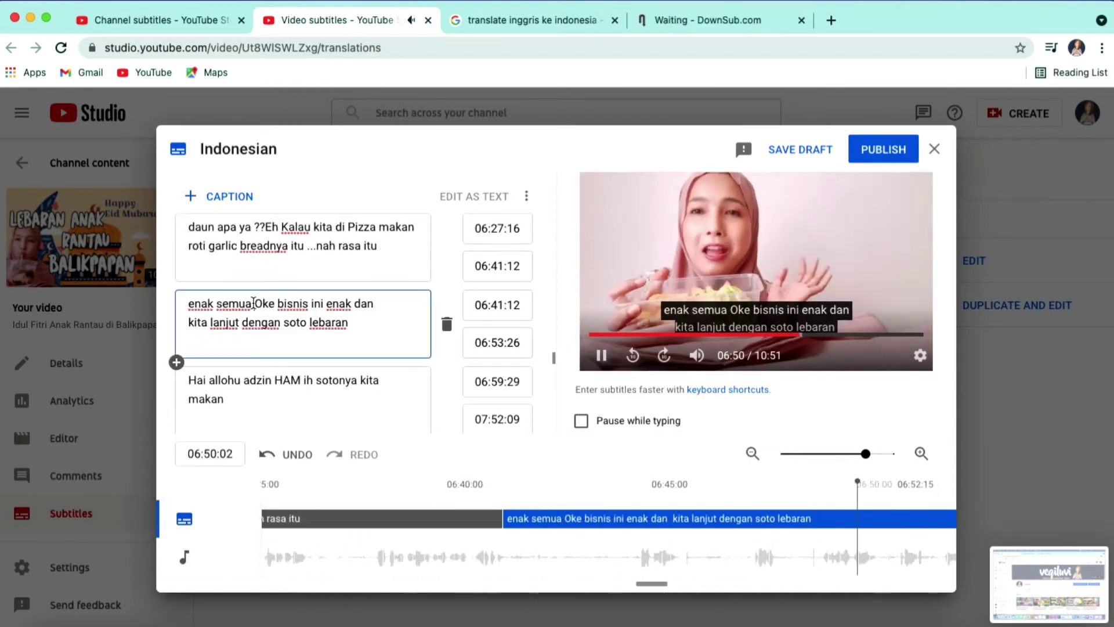
key("shift+space")
type(".")
left_click_drag(259, 304, 311, 303)
type("ok viqis")
left_click(600, 357)
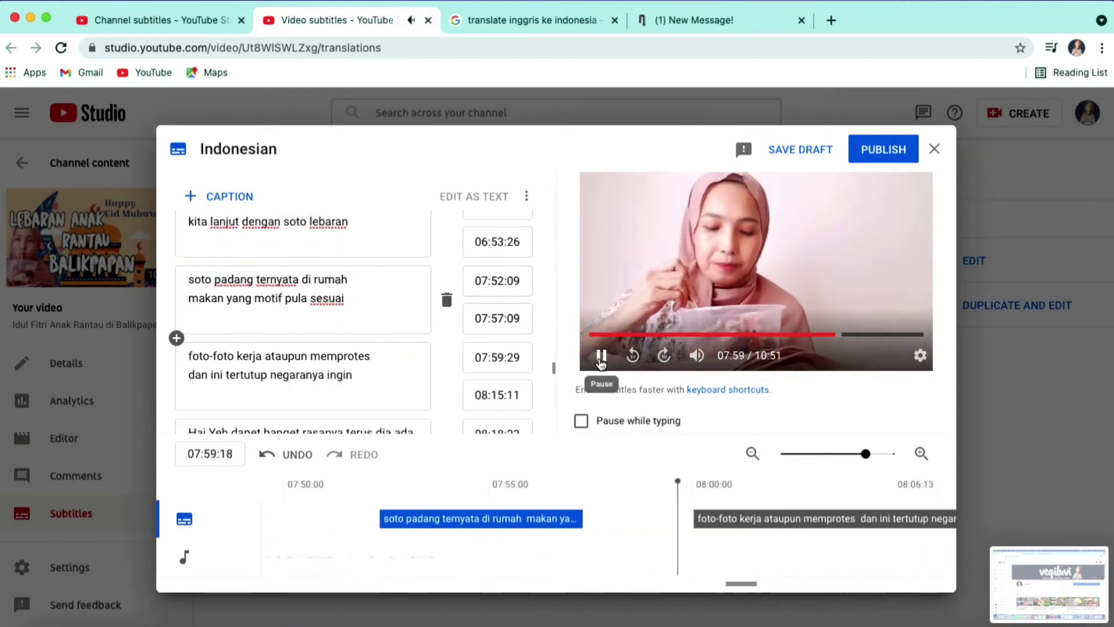
Continue correcting the remaining captions, changing "vitcall" to "video call" in the 10:22:09 caption
scroll(301, 319, "up", 2)
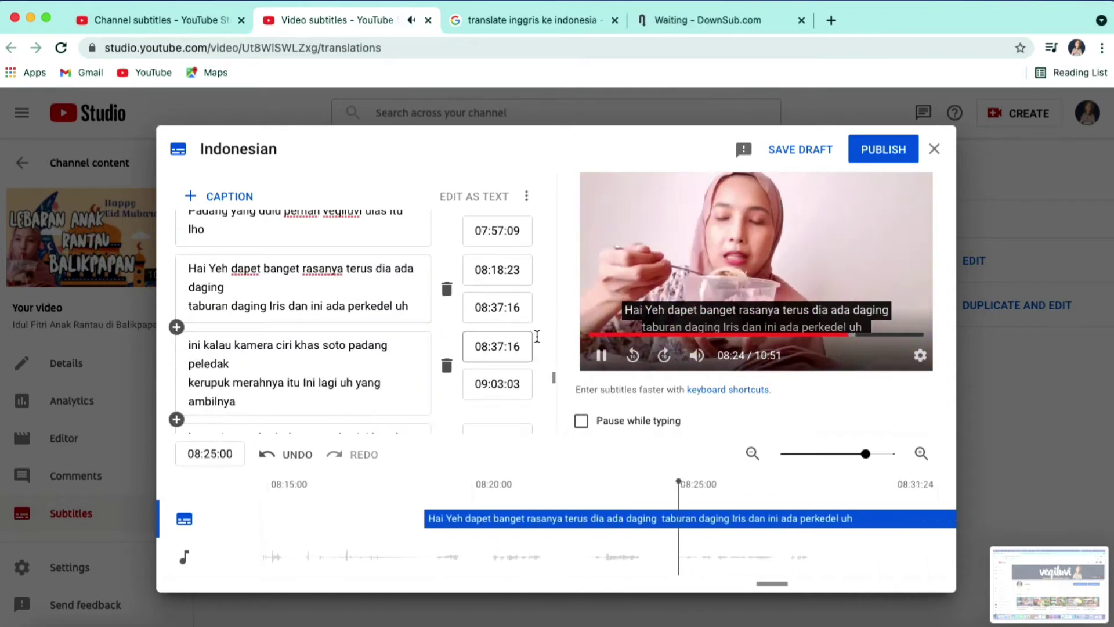
key("BackSpace")
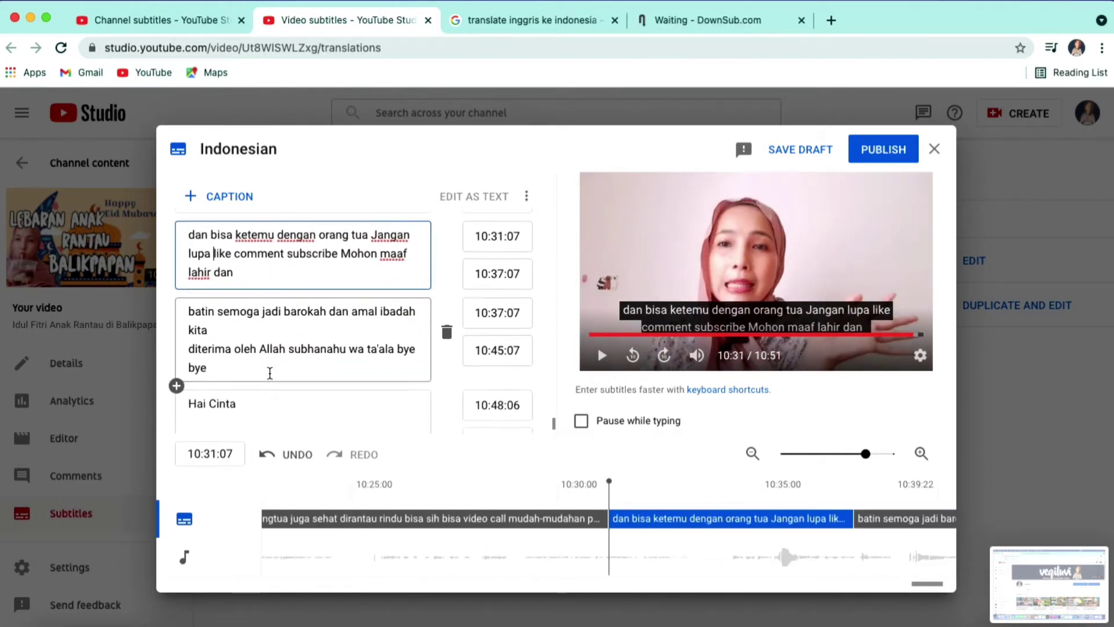
scroll(270, 372, "down", 1)
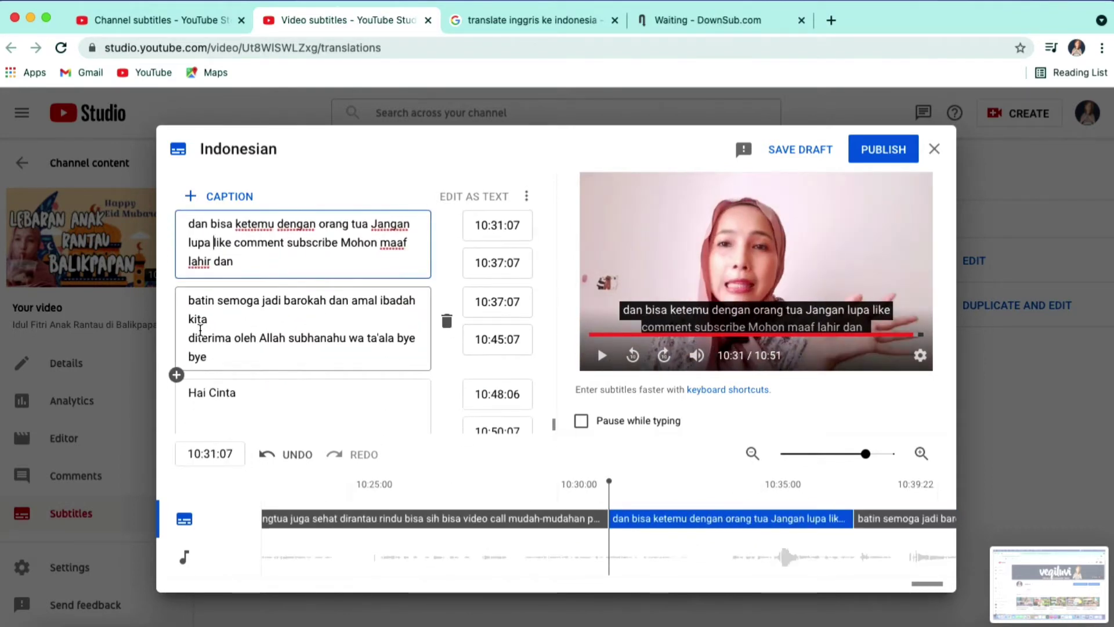
Remove the line break before "diterima" in the 10:37:07 caption, check the last caption, and publish the Indonesian subtitles
left_click(187, 339)
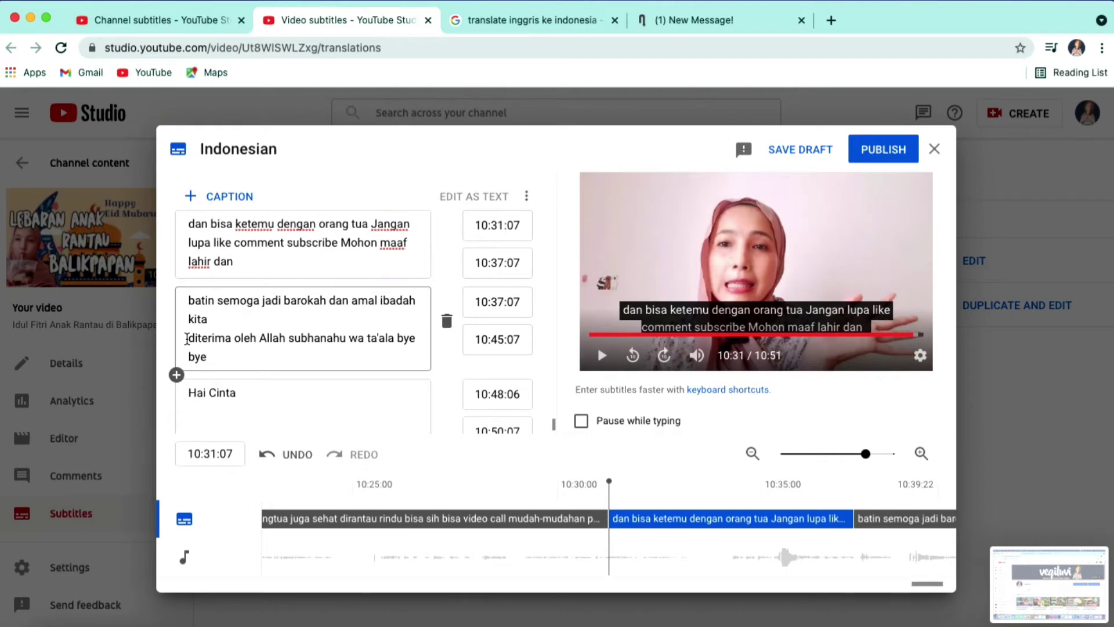
key("BackSpace")
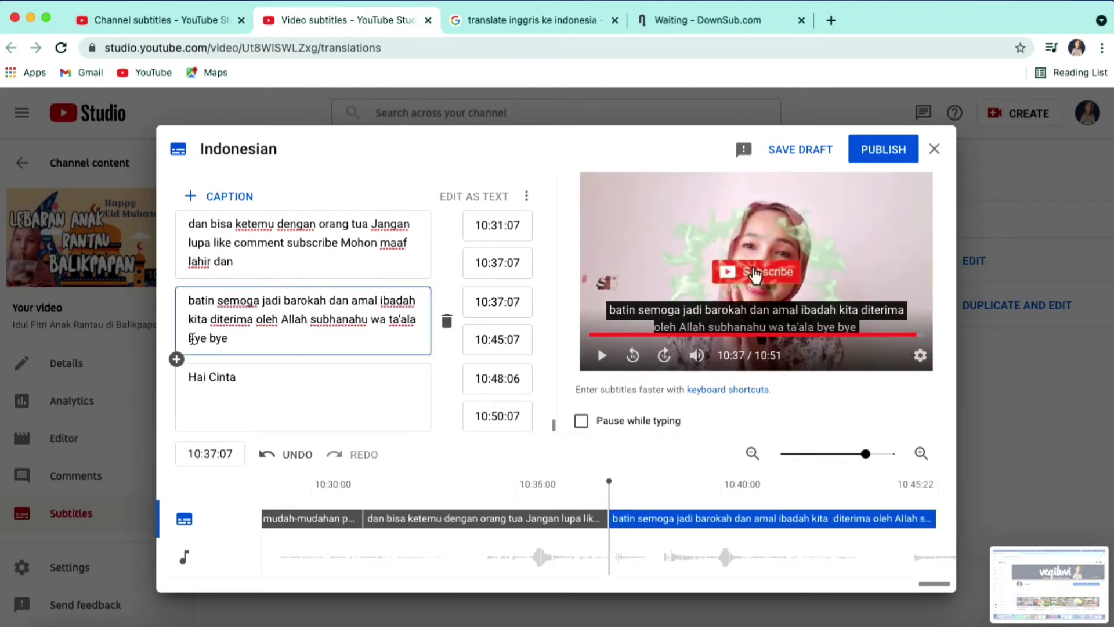
scroll(284, 389, "down", 1)
left_click(248, 359)
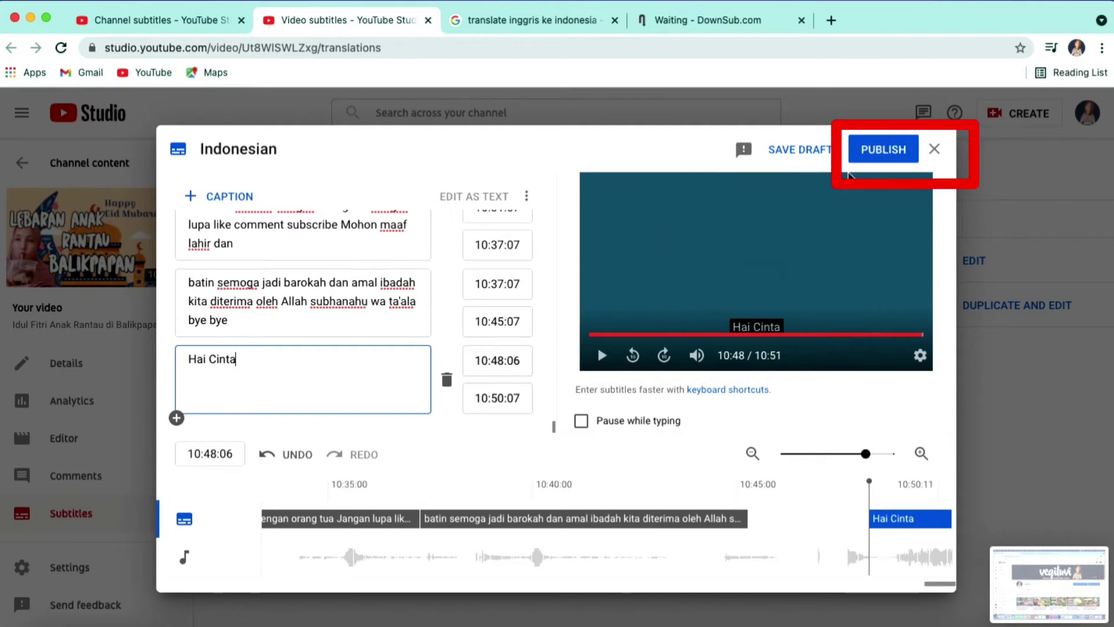
left_click(878, 147)
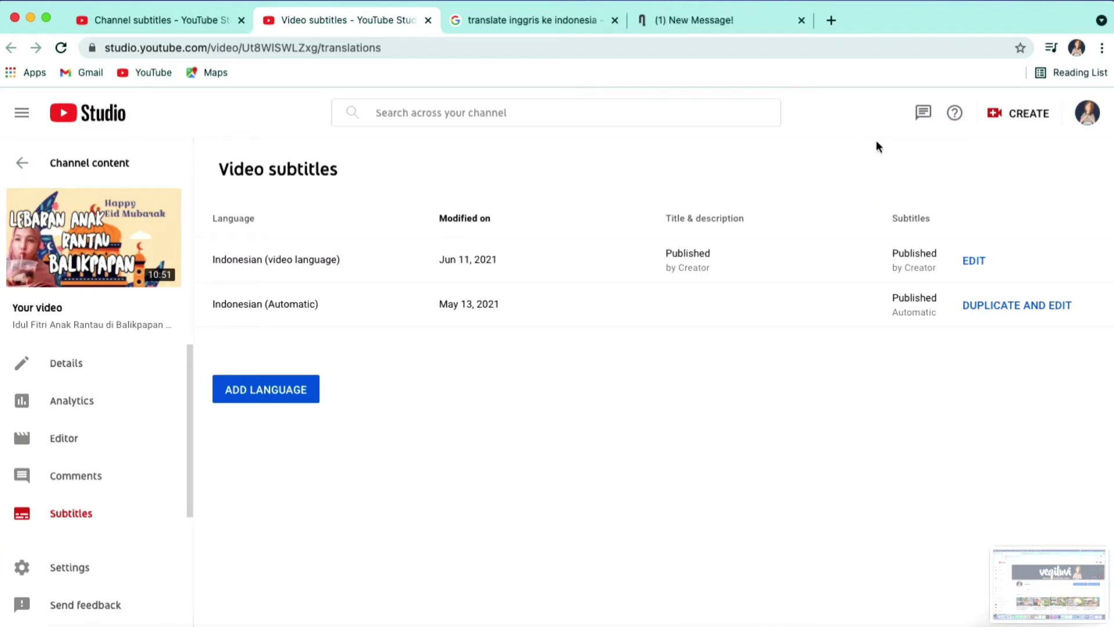
Open the video's YouTube watch page, skip the ad, and turn on subtitles to check the published captions during playback
left_click(92, 240)
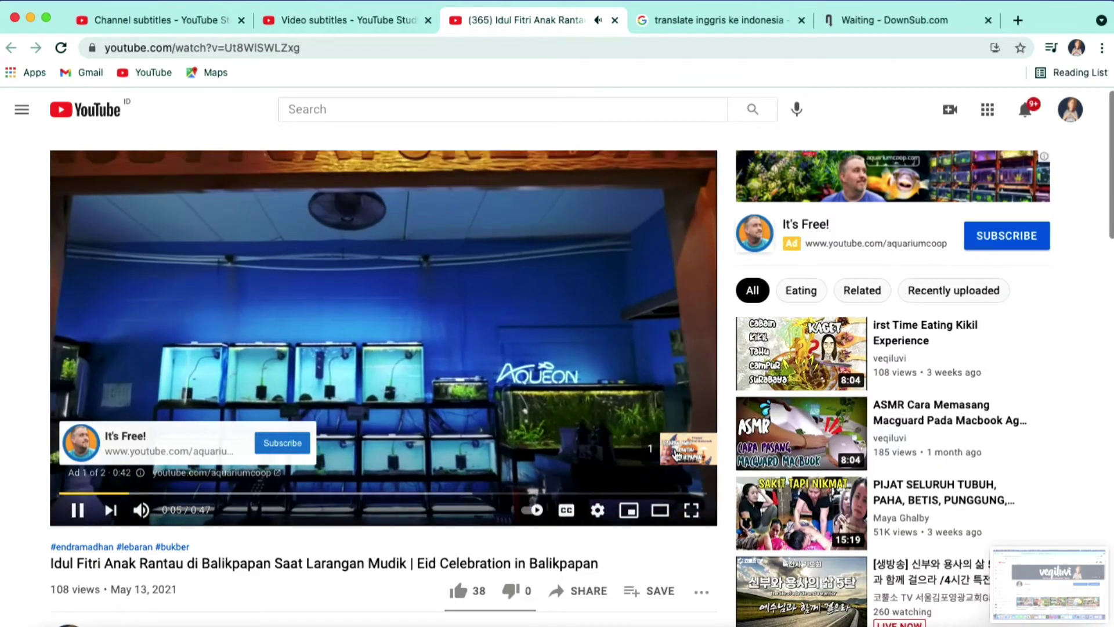
left_click(674, 450)
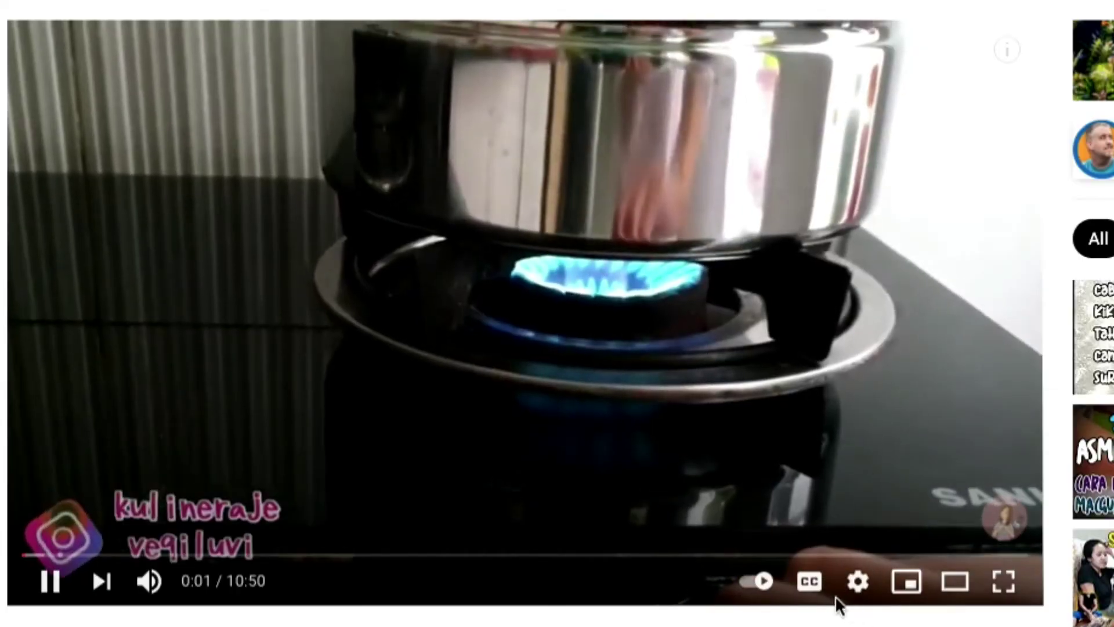
left_click(567, 510)
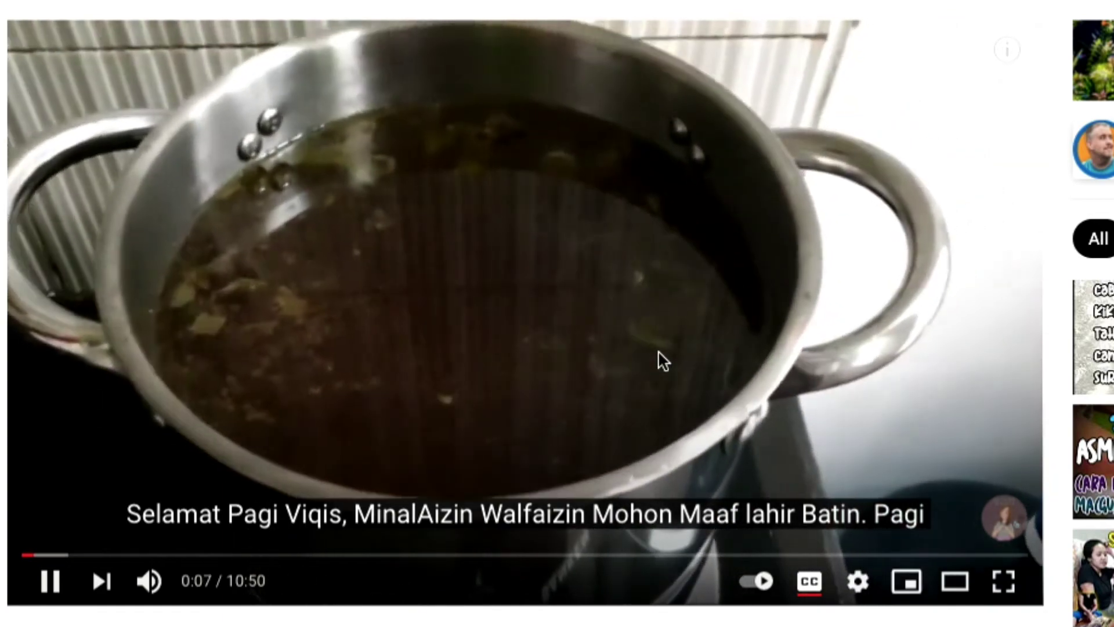
left_click(659, 354)
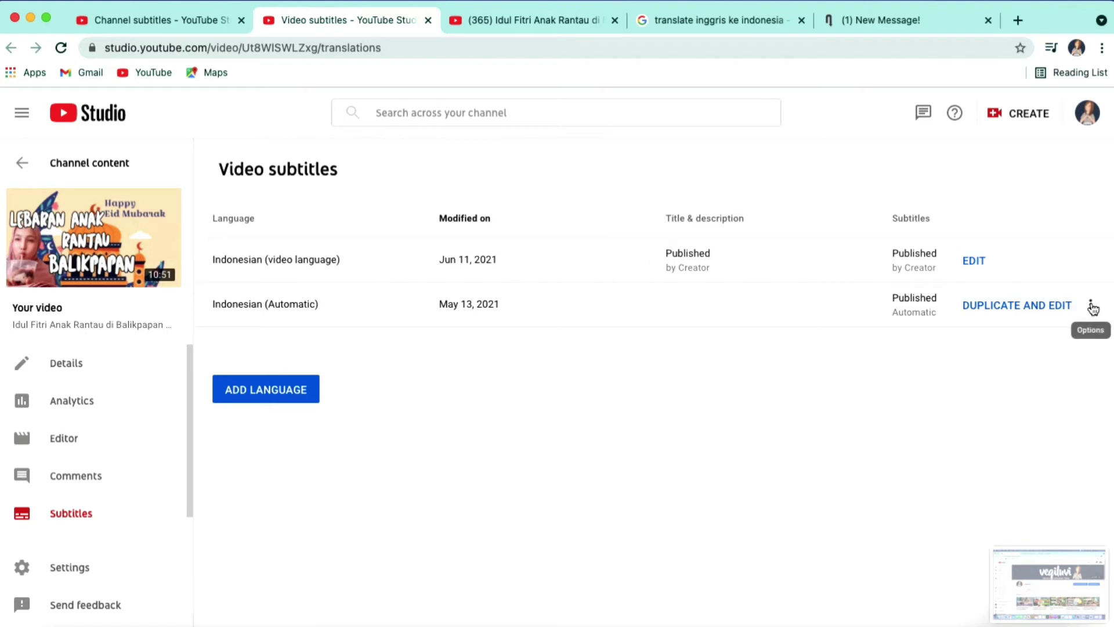
Delete the Indonesian (Automatic) subtitles from the video and add English as a new language
left_click(1092, 306)
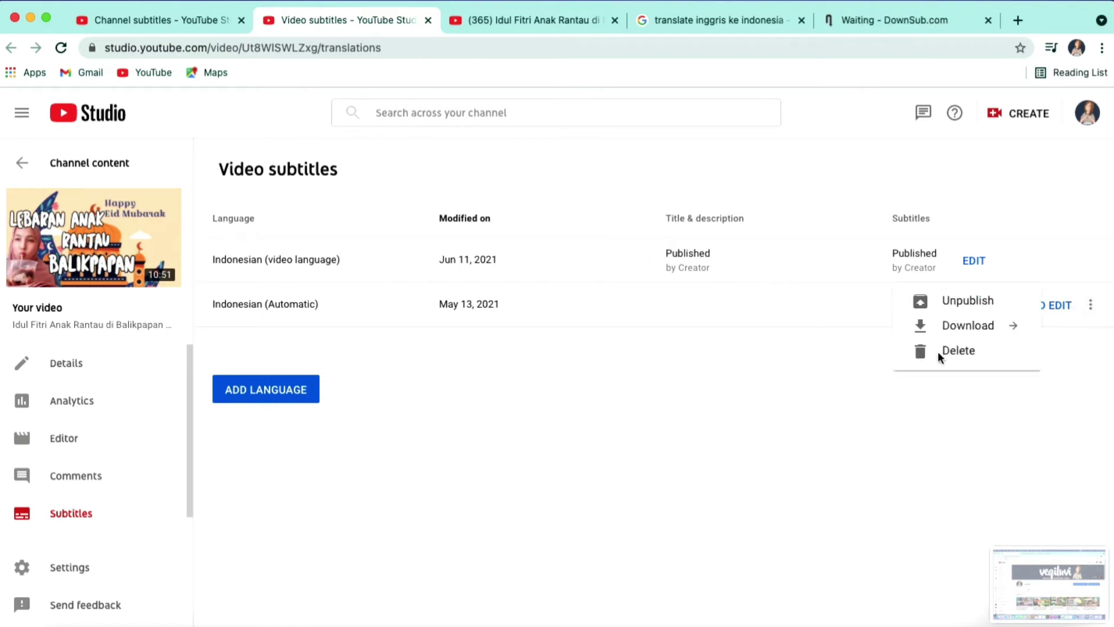
left_click(958, 350)
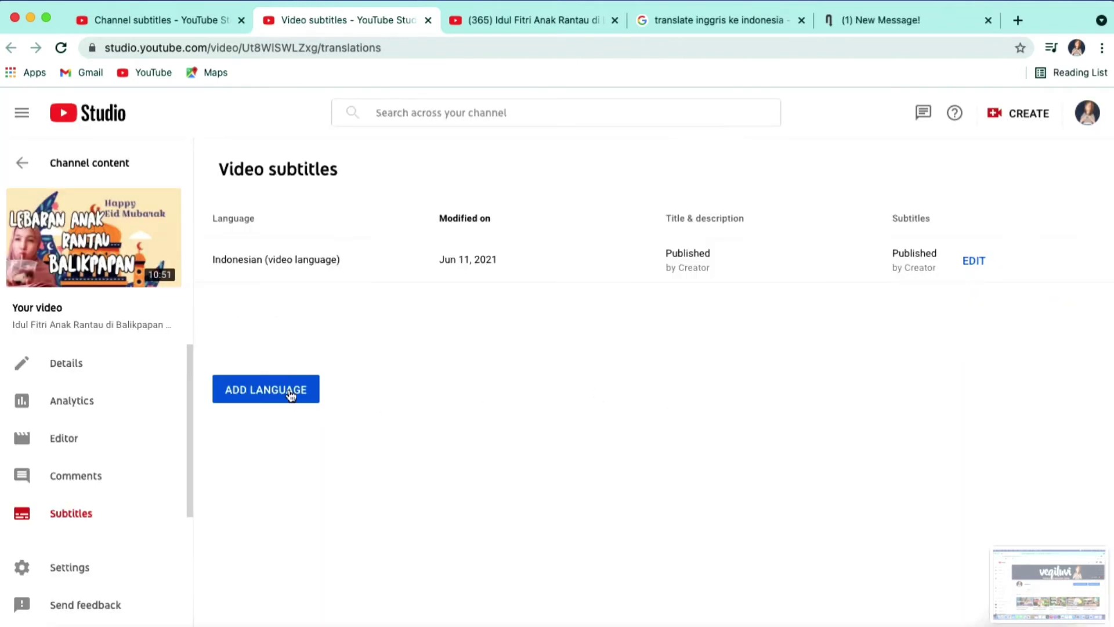
left_click(291, 393)
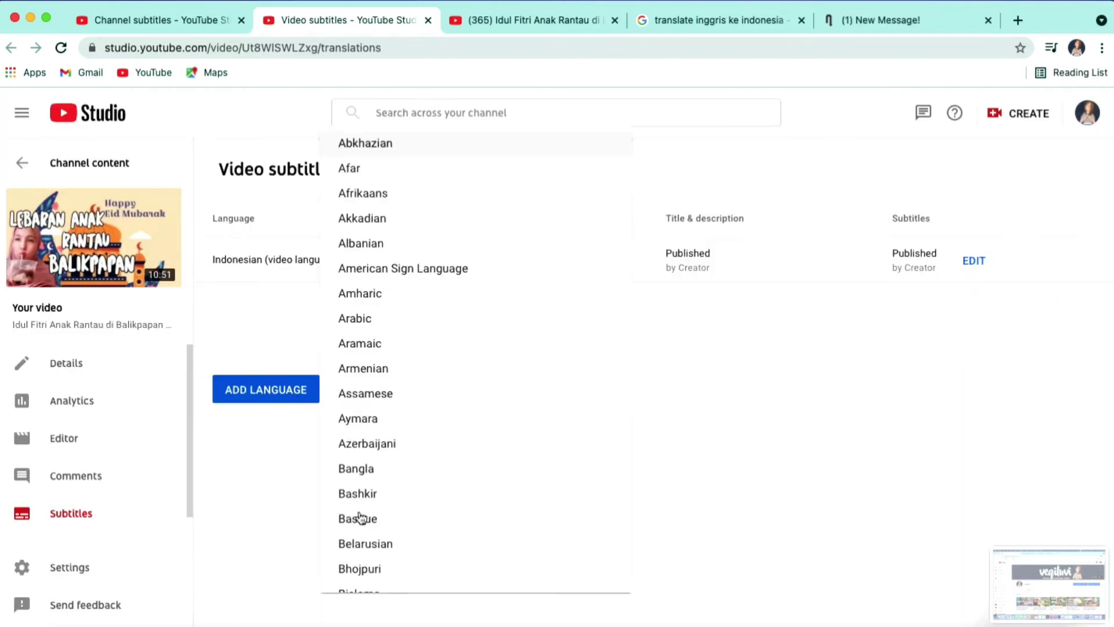
scroll(359, 516, "down", 10)
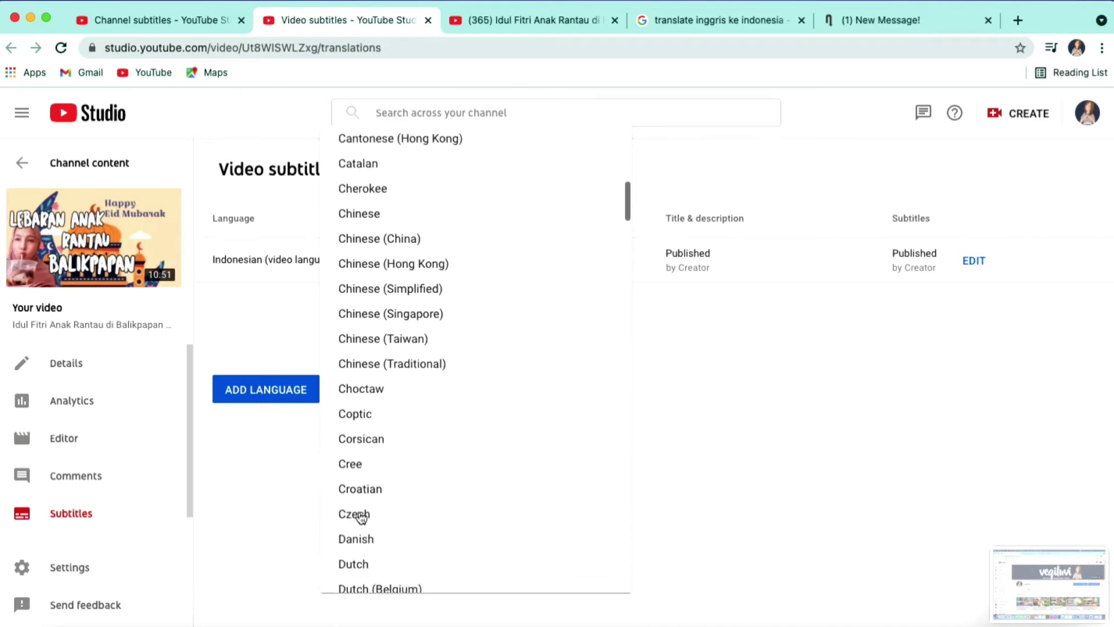
scroll(361, 516, "down", 4)
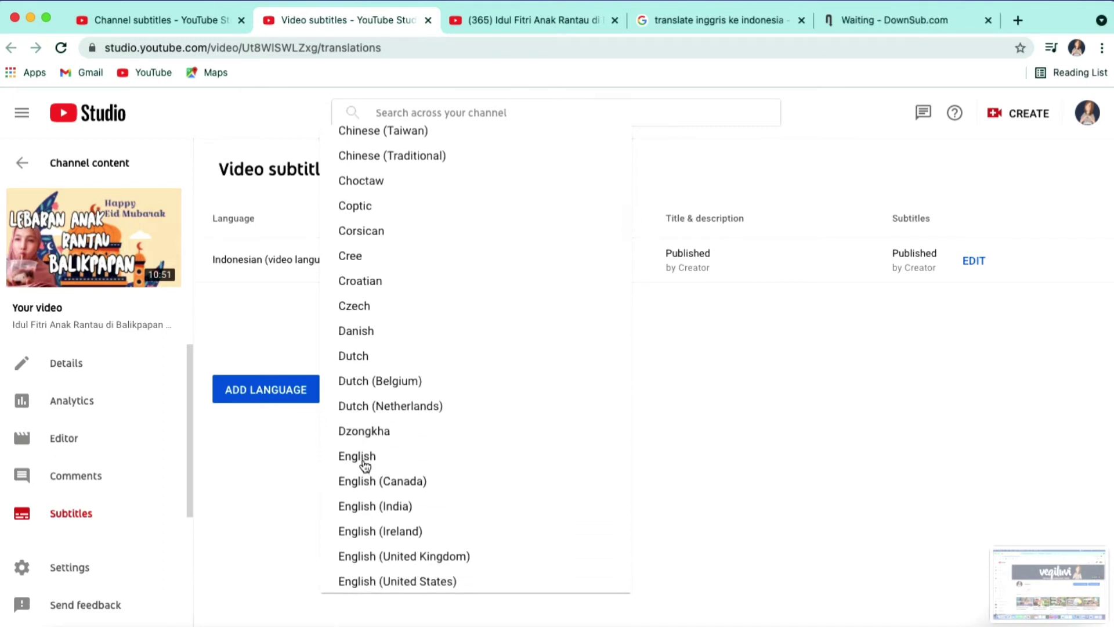
left_click(357, 456)
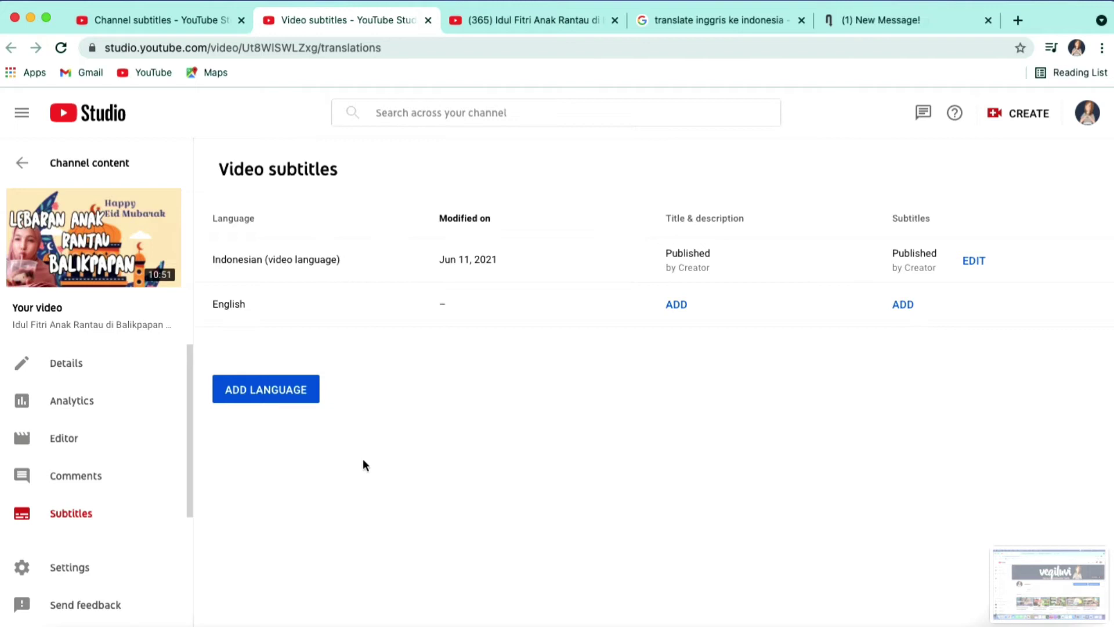
Start the English title and description, and copy "Eid Celebration in Balikpapan" from the original title into the English title
left_click(674, 306)
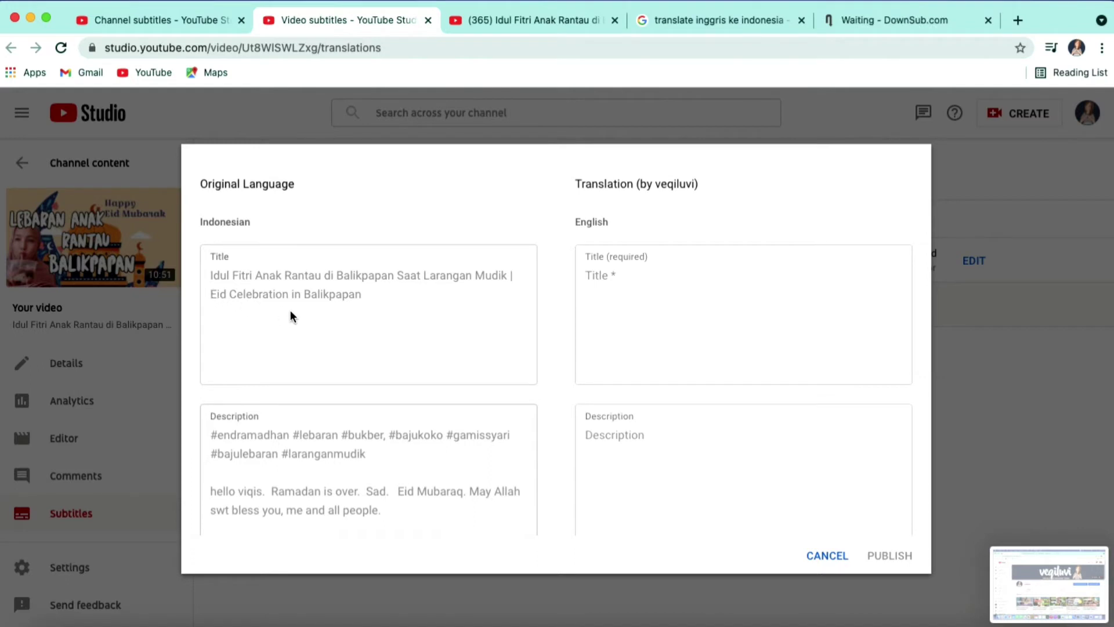
right_click(329, 292)
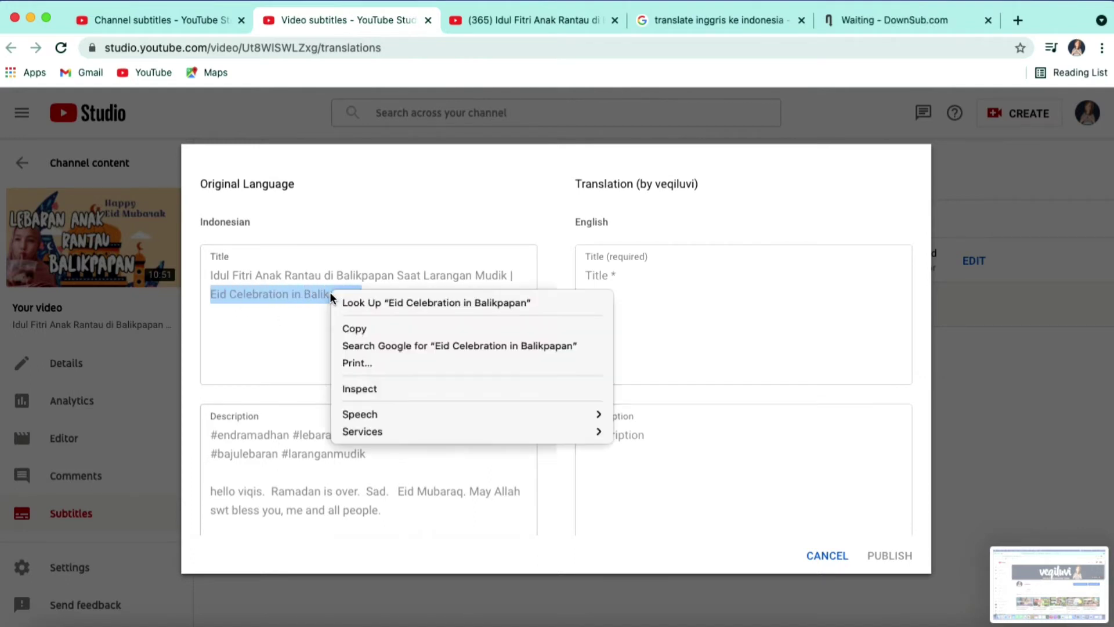
left_click(371, 327)
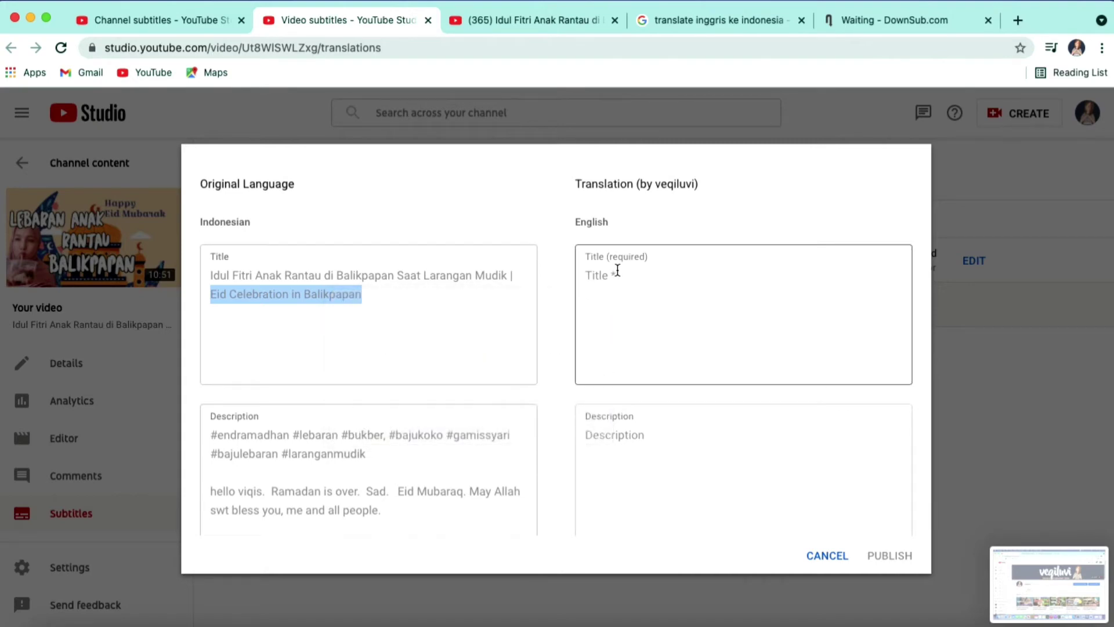
left_click(617, 270)
right_click(591, 273)
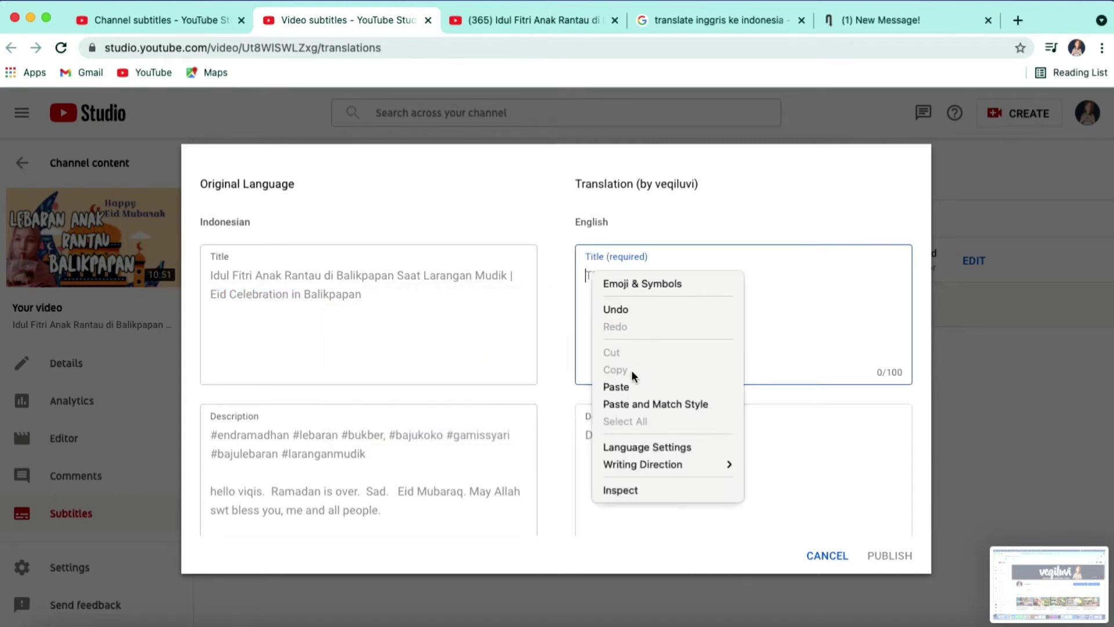
left_click(633, 386)
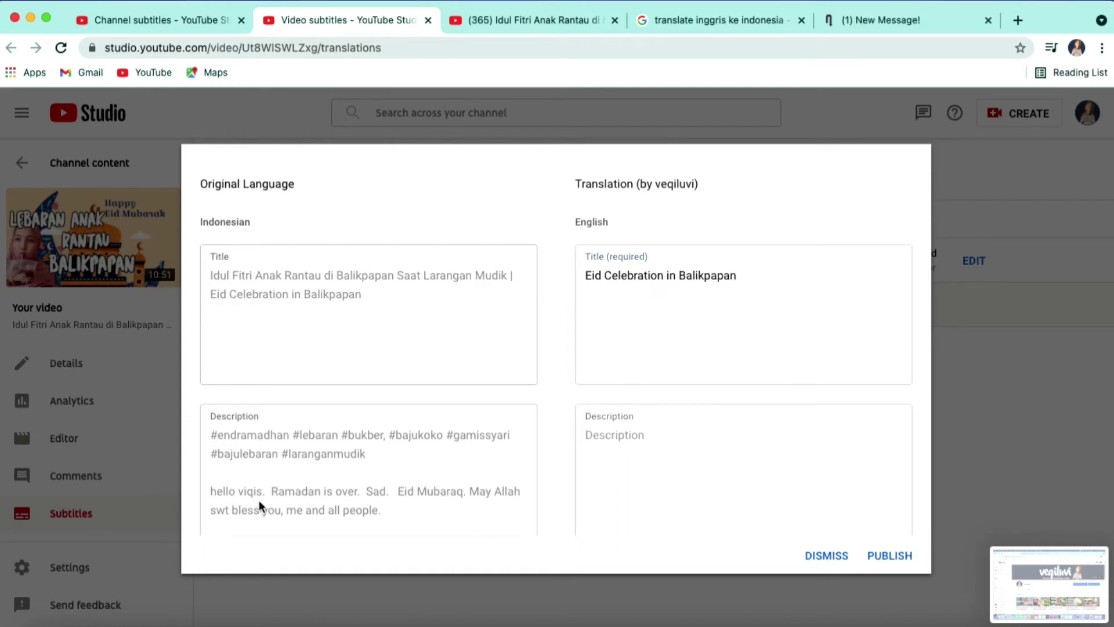
Copy the entire original description into the English description and publish the English title and description
left_click_drag(210, 433, 263, 591)
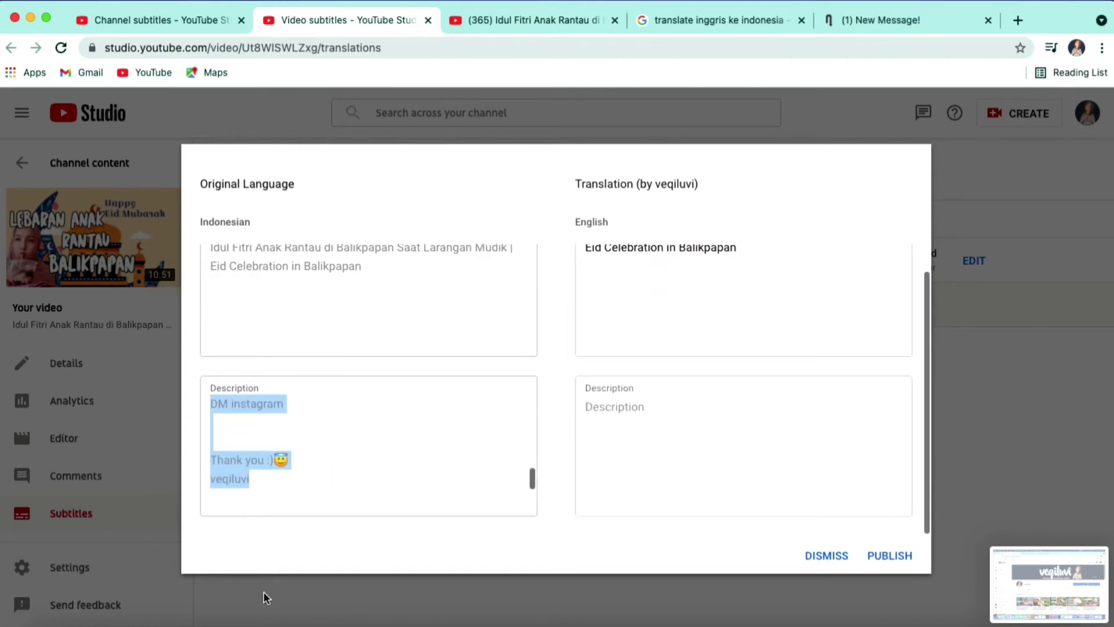
right_click(234, 465)
left_click(284, 492)
left_click(607, 413)
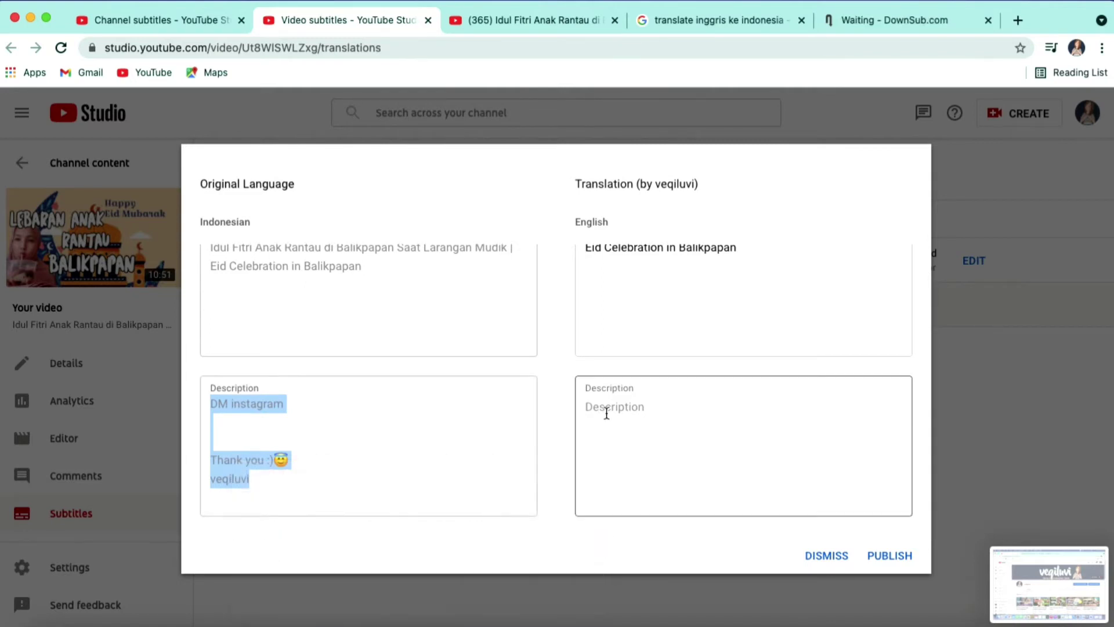
right_click(586, 409)
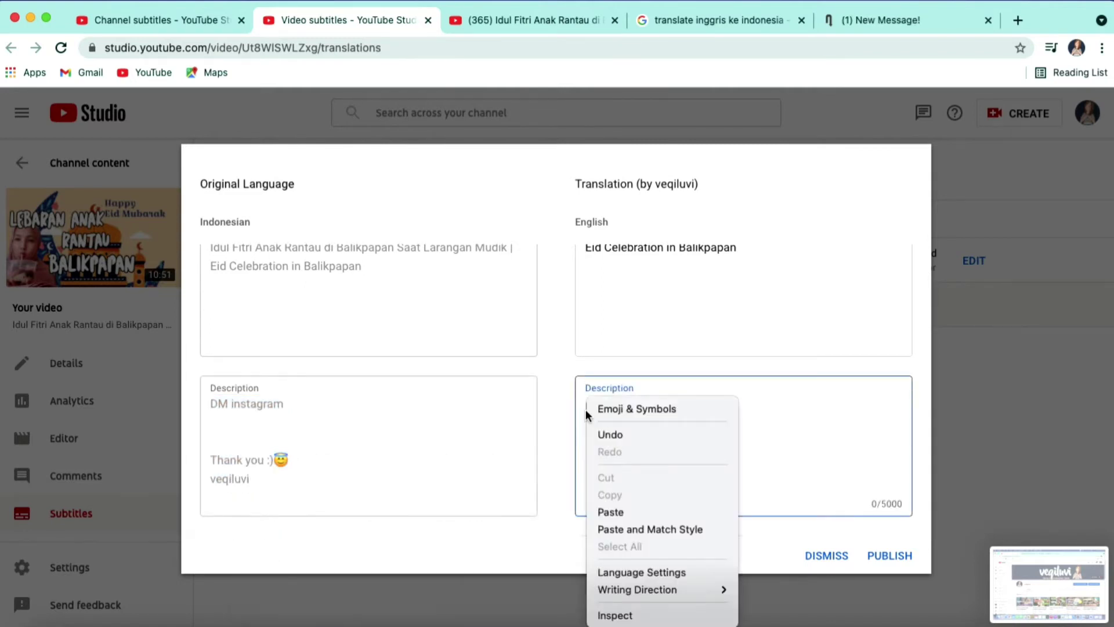
left_click(633, 504)
left_click(890, 556)
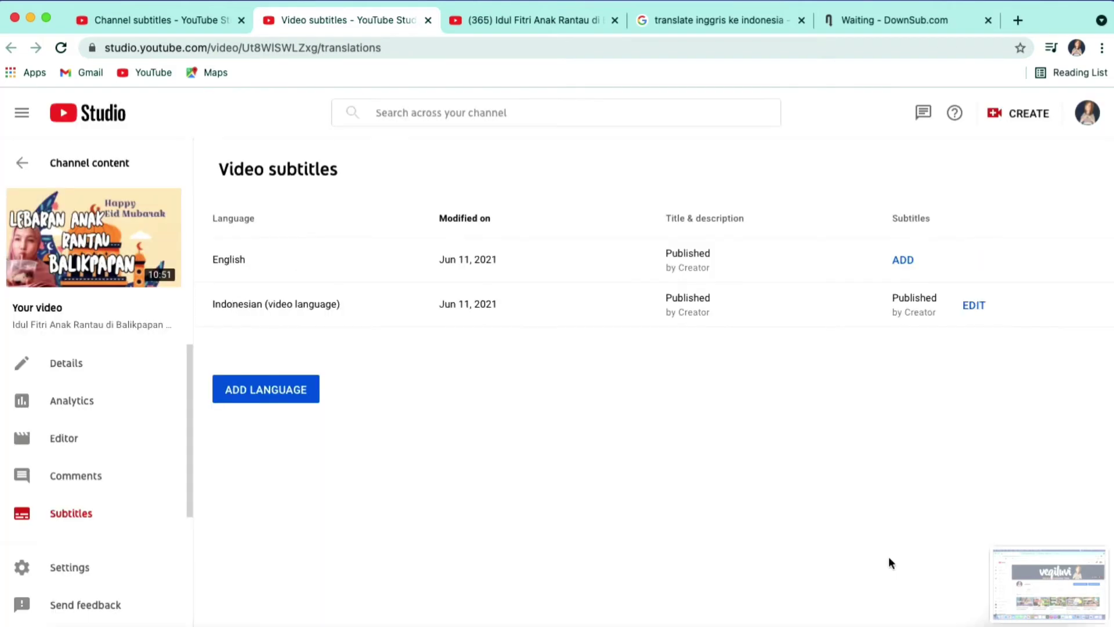
Add English subtitles with Auto-translate, look through the translated captions, and publish them
left_click(902, 261)
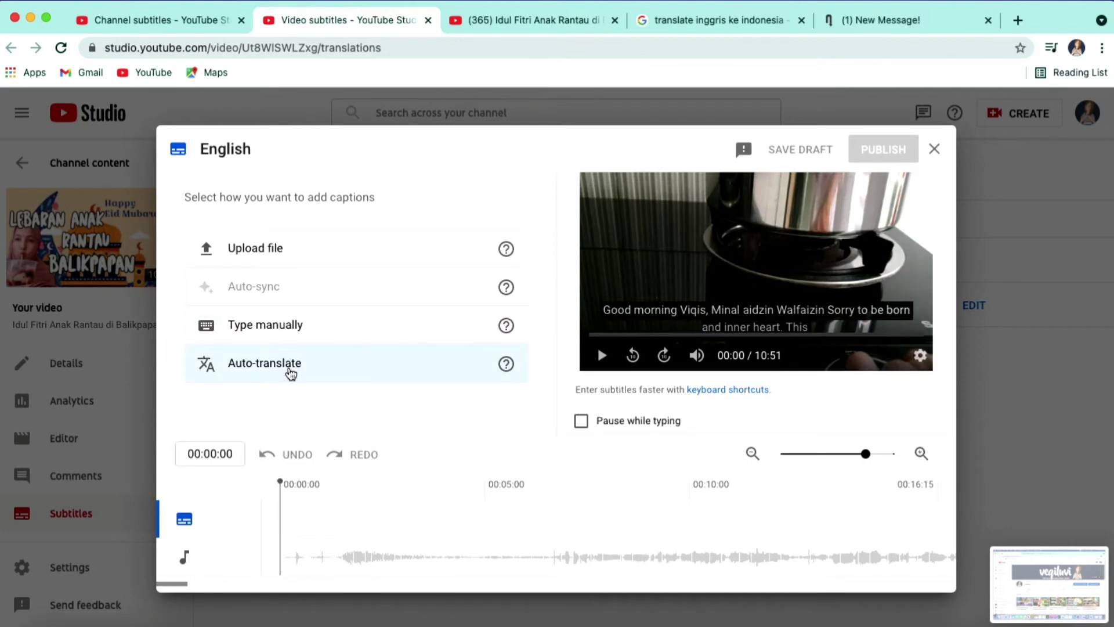
left_click(292, 374)
scroll(395, 286, "down", 10)
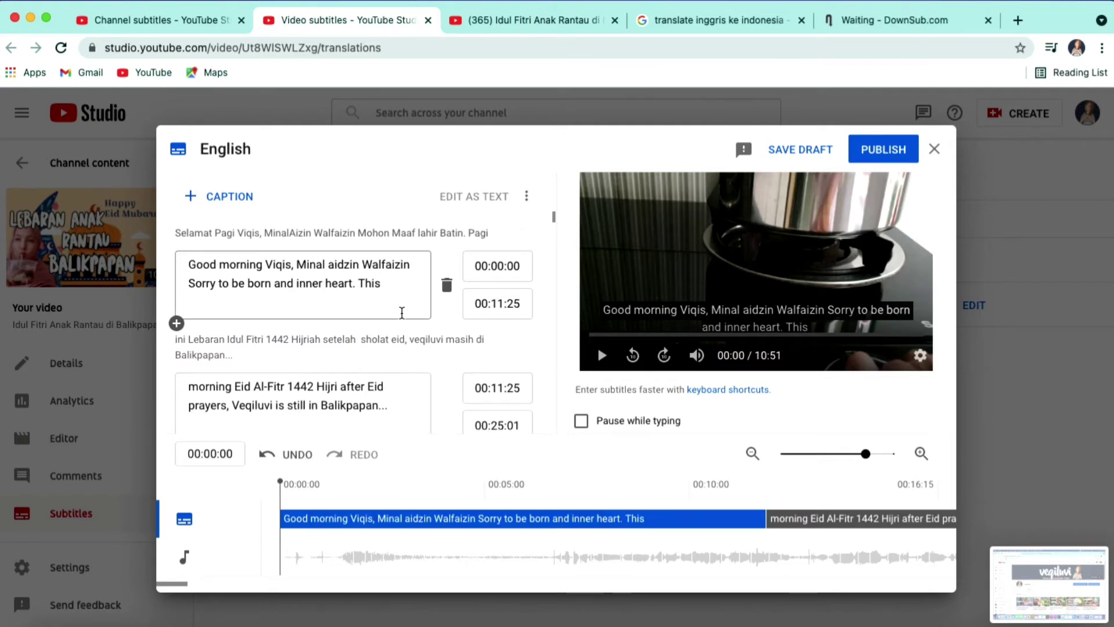
scroll(401, 314, "down", 15)
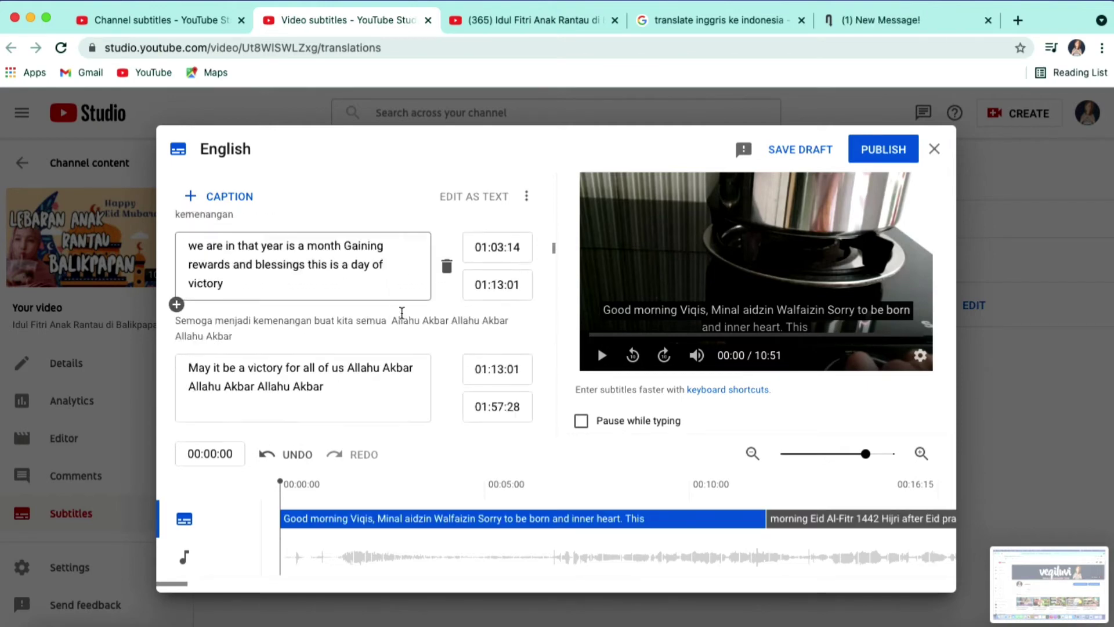
scroll(383, 336, "down", 10)
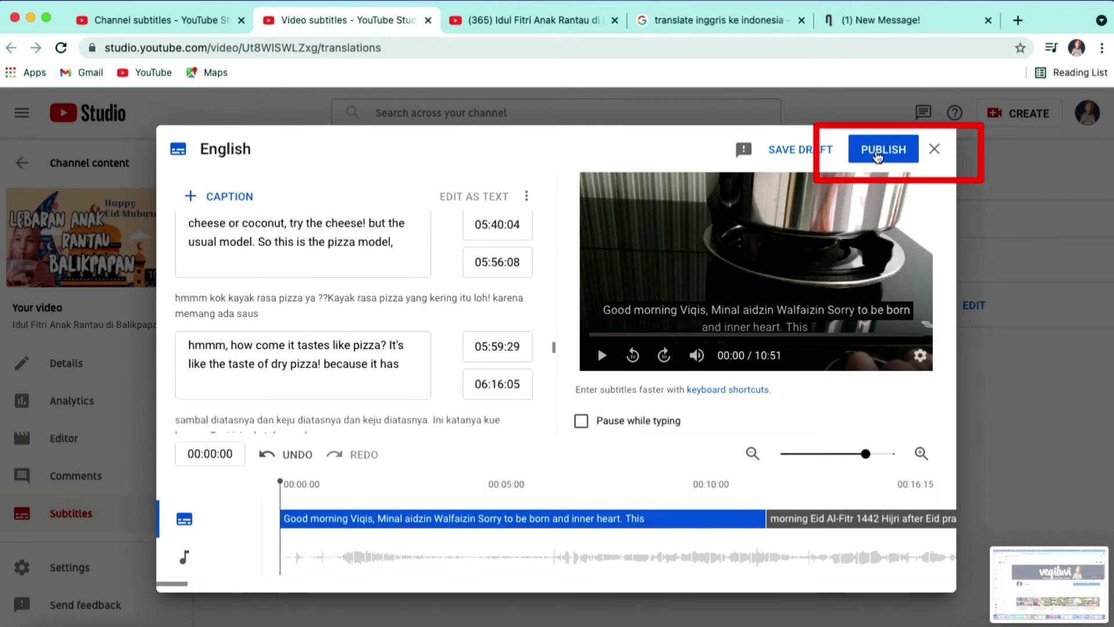
left_click(876, 151)
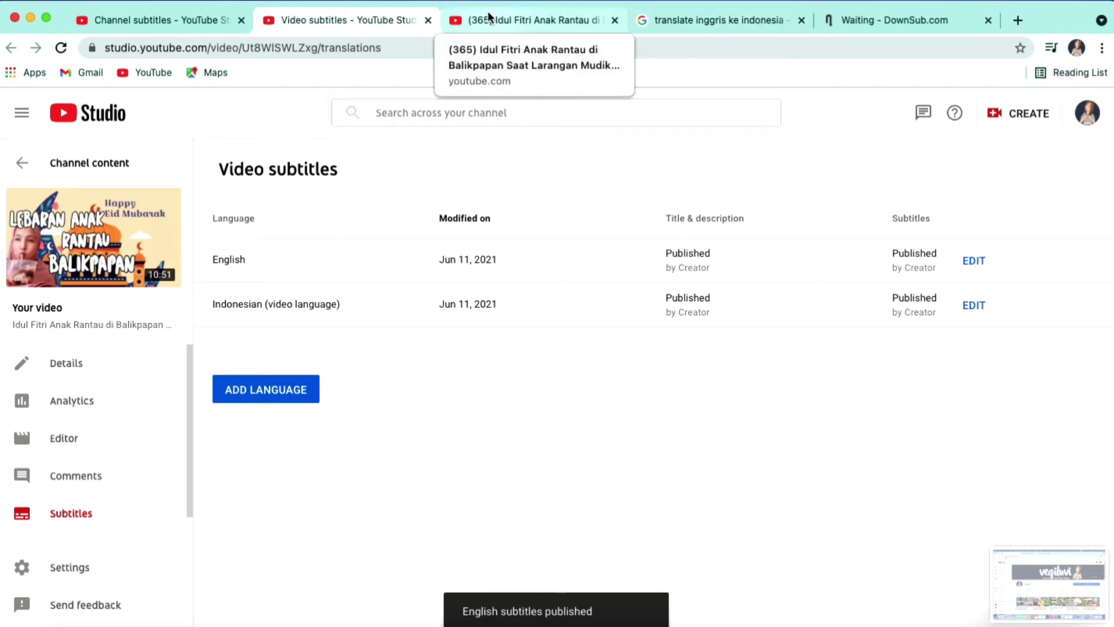
On the video's watch page, set the captions to auto-translate into English and briefly play the video to check them
left_click(517, 15)
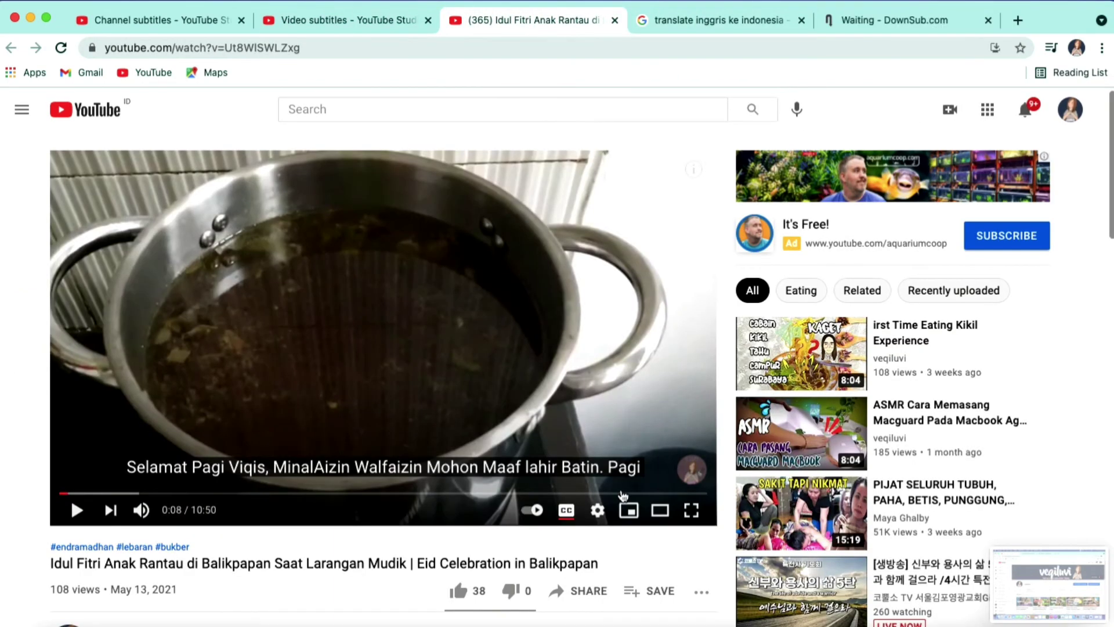
left_click(598, 511)
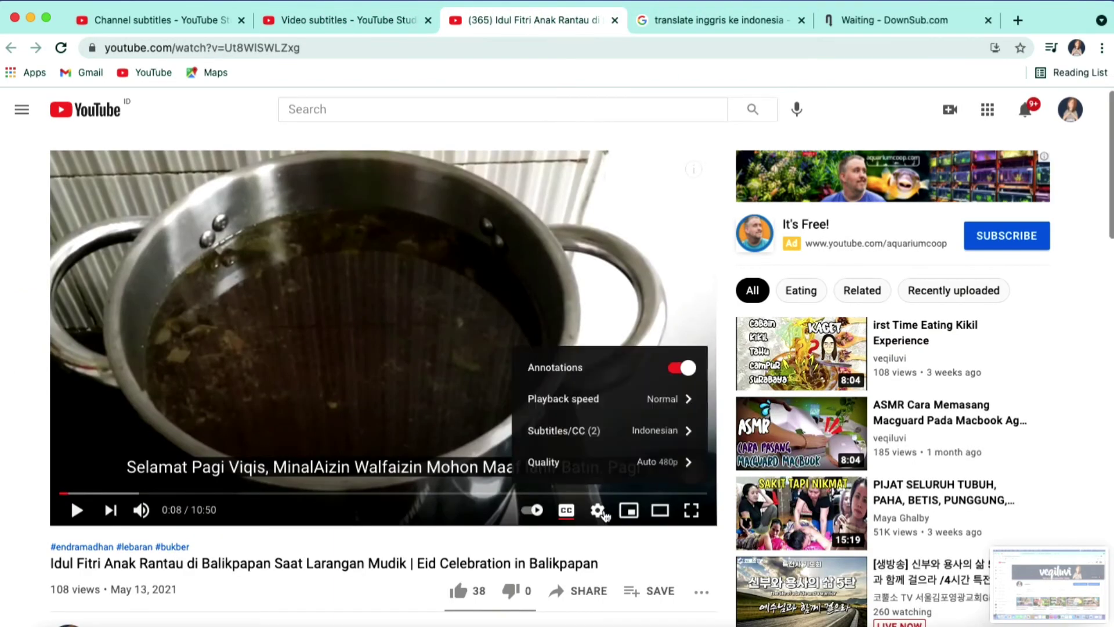
left_click(606, 436)
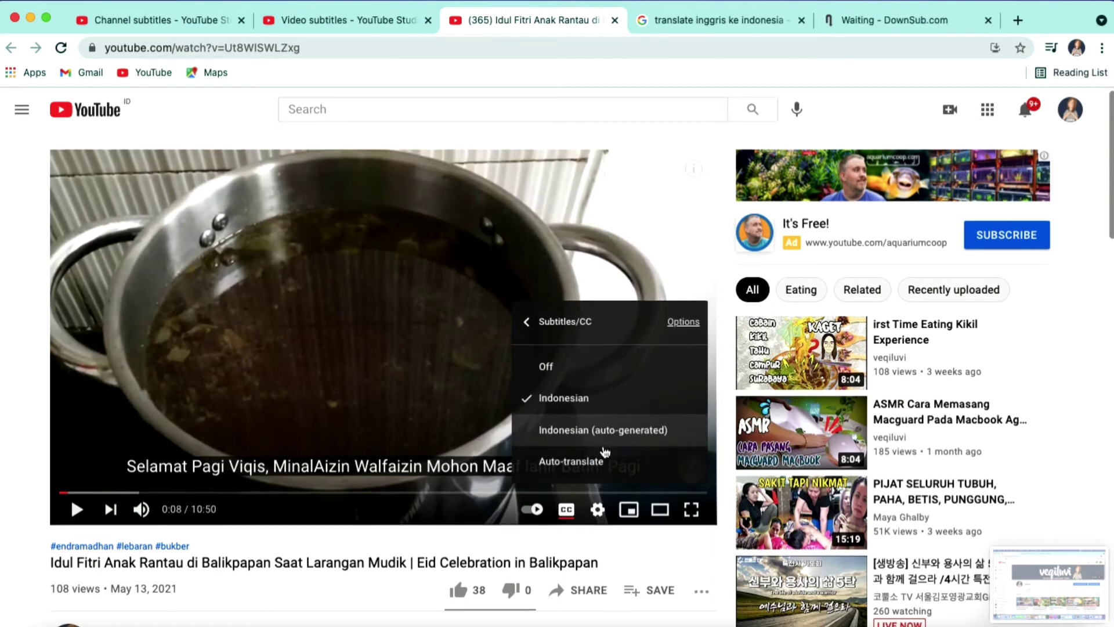
scroll(605, 452, "down", 2)
scroll(606, 452, "up", 2)
left_click(580, 459)
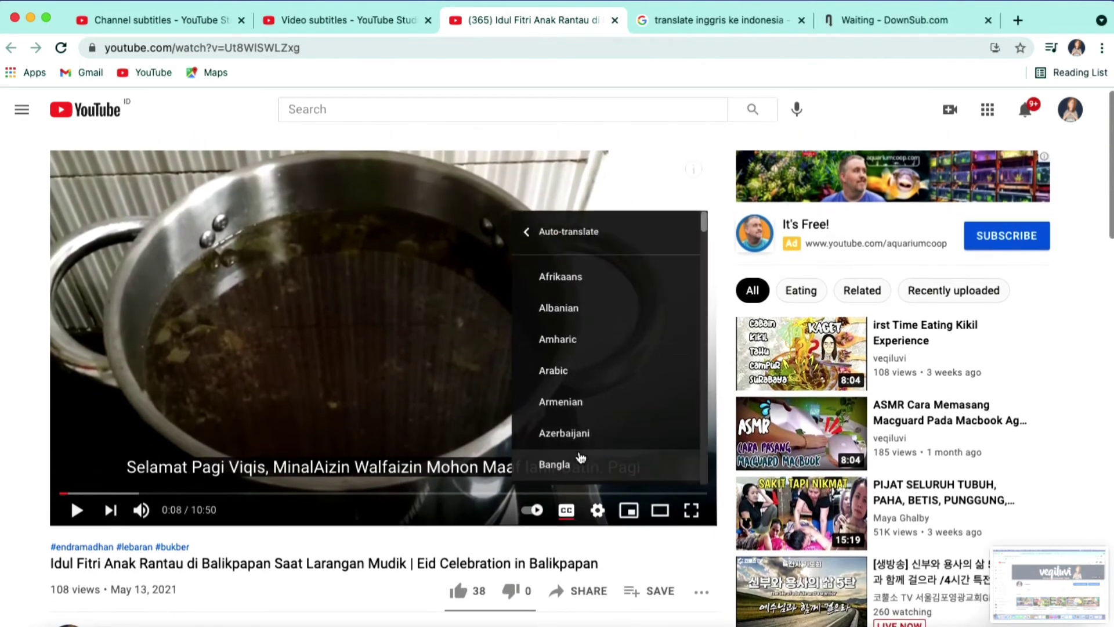
scroll(578, 398, "down", 9)
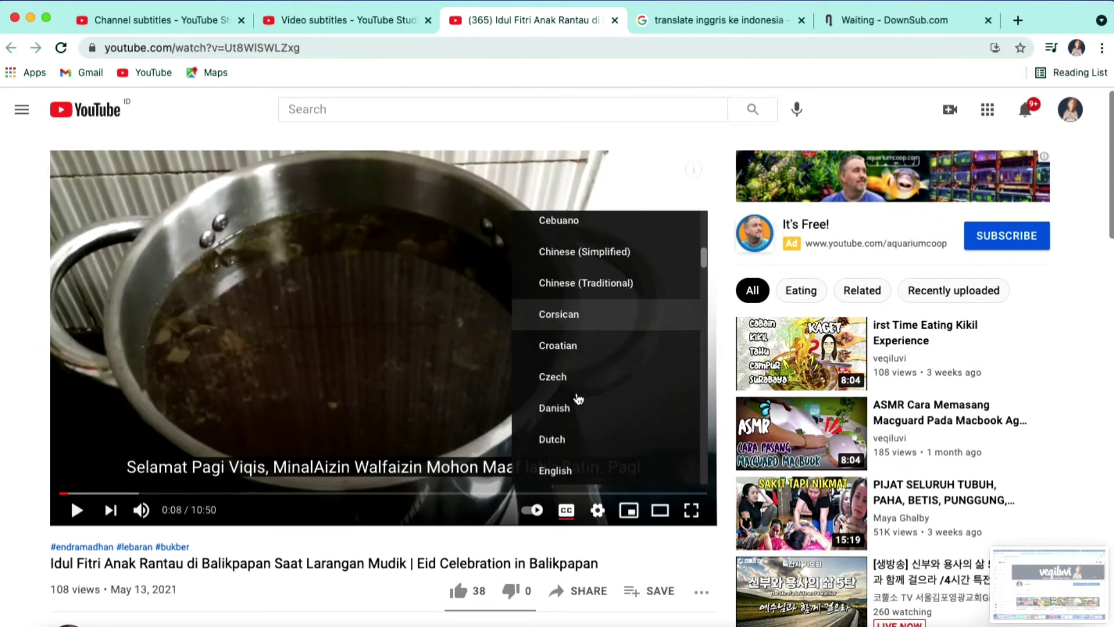
scroll(578, 399, "down", 2)
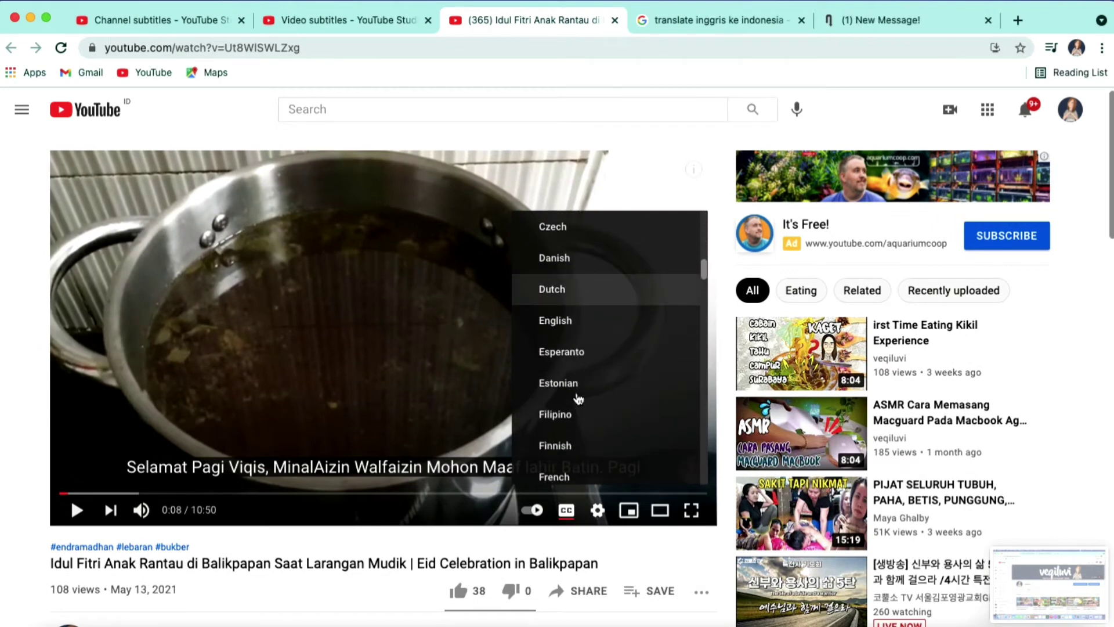
left_click(560, 319)
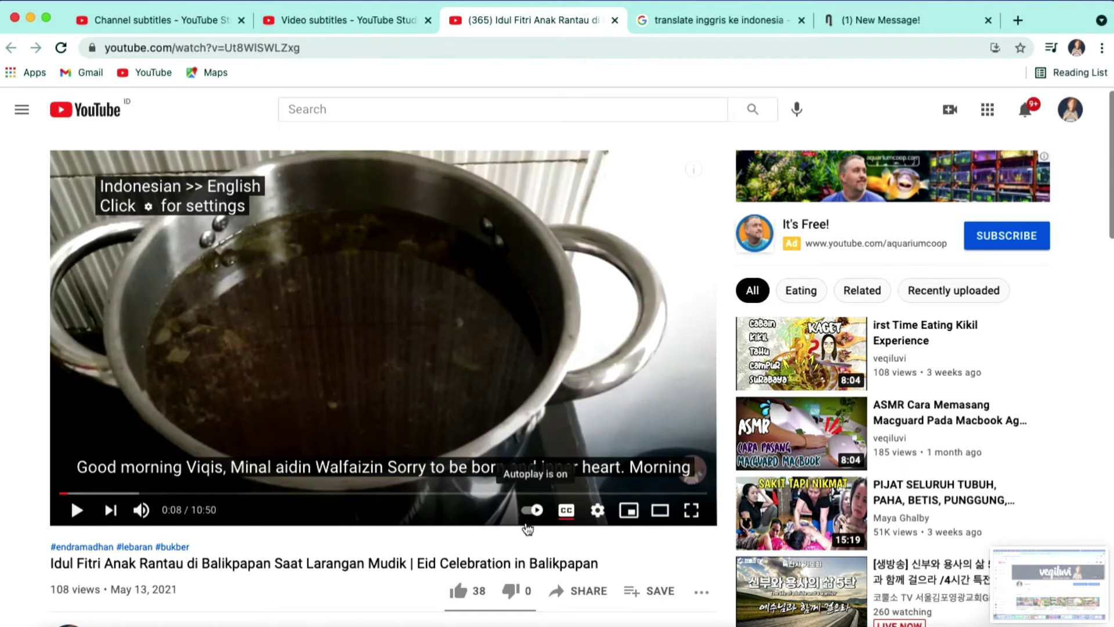
left_click(485, 281)
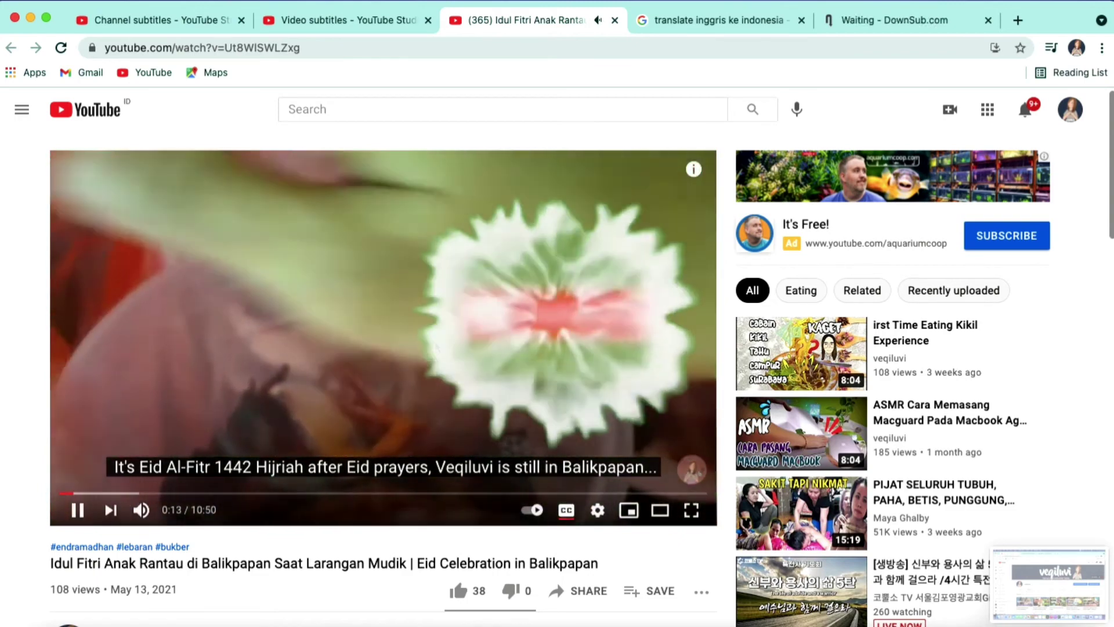
left_click(434, 340)
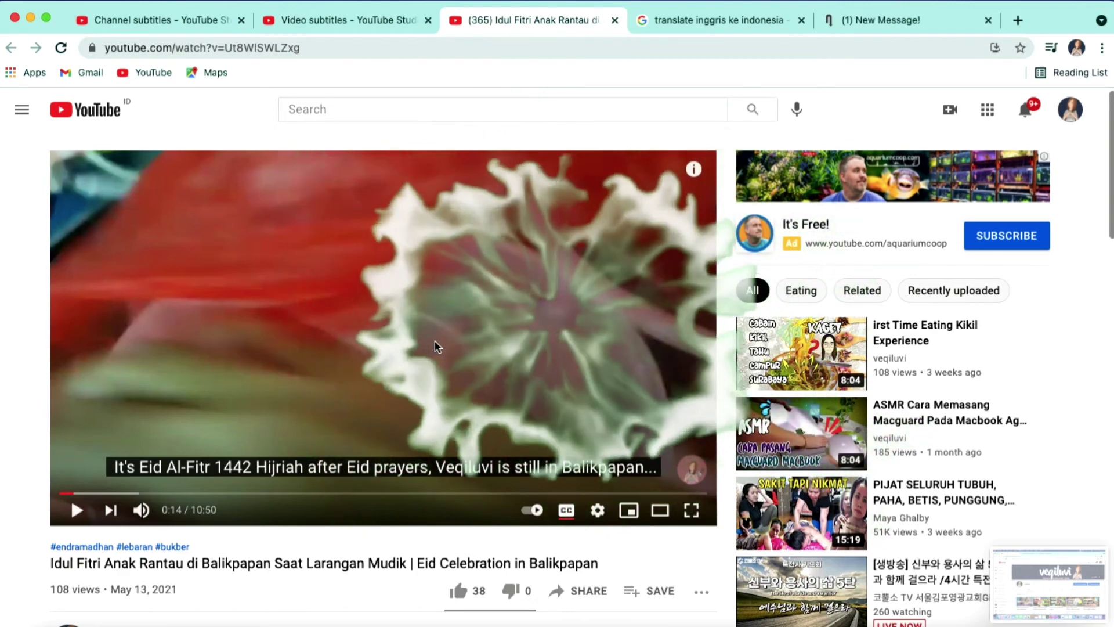
key("super+shift+5")
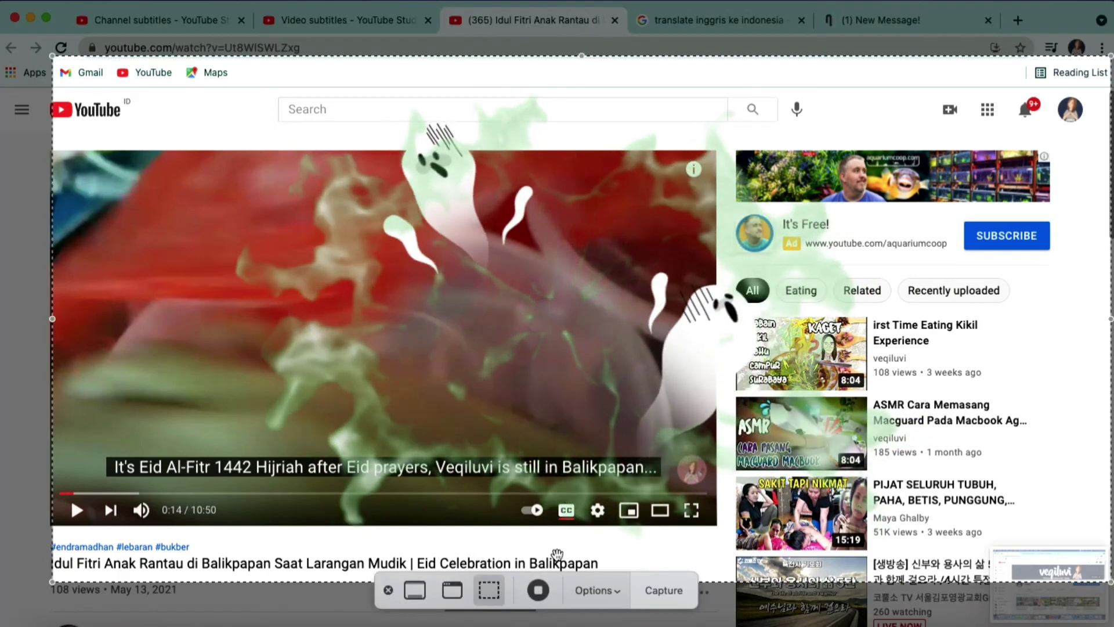